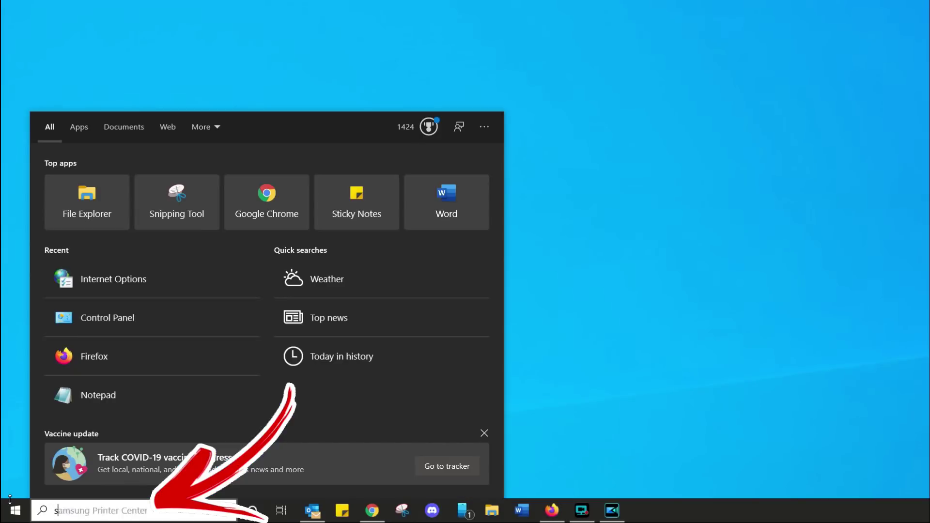
Step: Create a new restore point named 'before wifi optimization' from System Protection settings
type("restore")
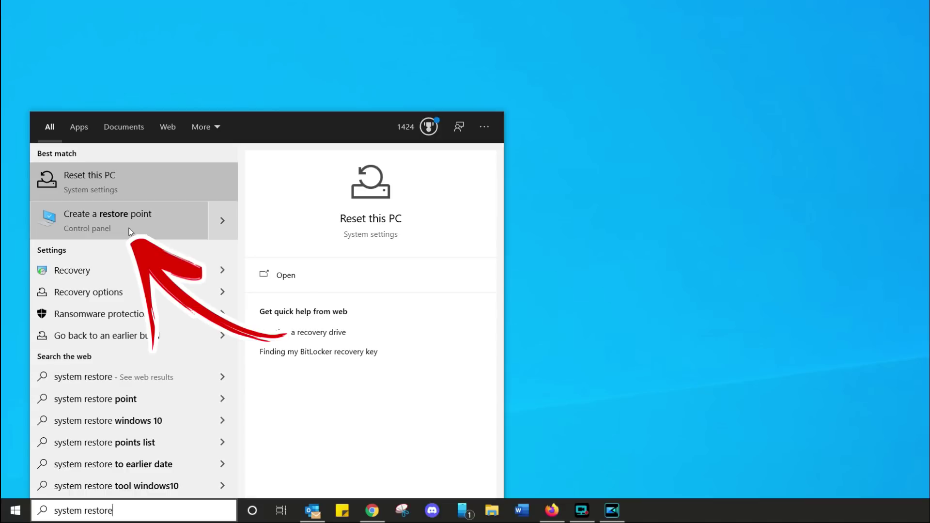
left_click(129, 229)
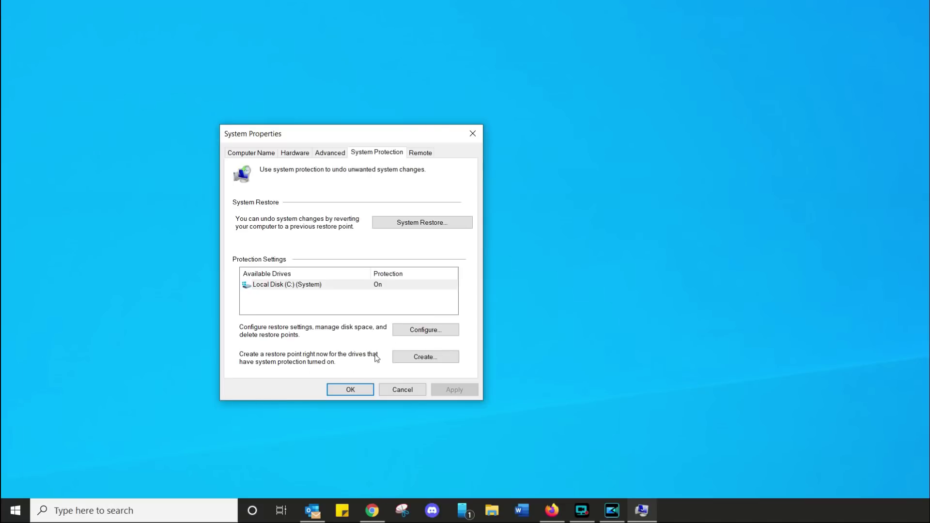
left_click(415, 358)
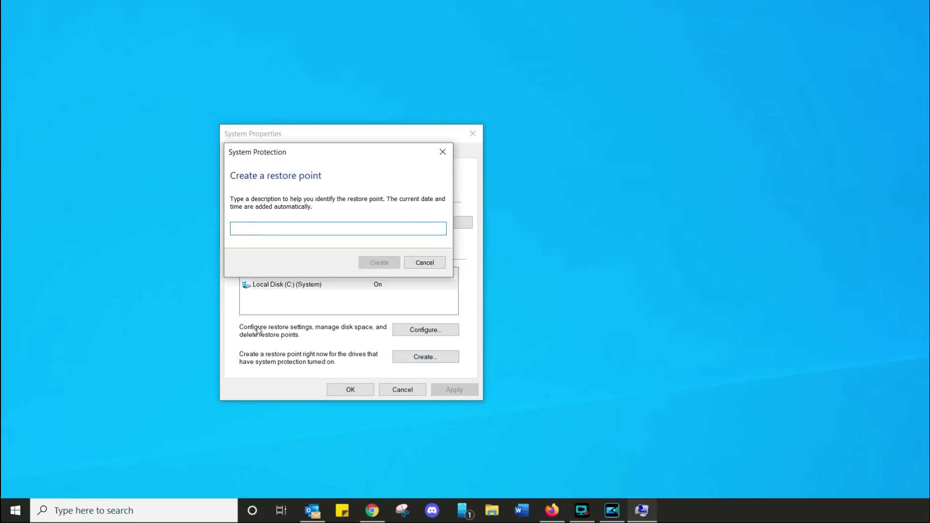
type("be")
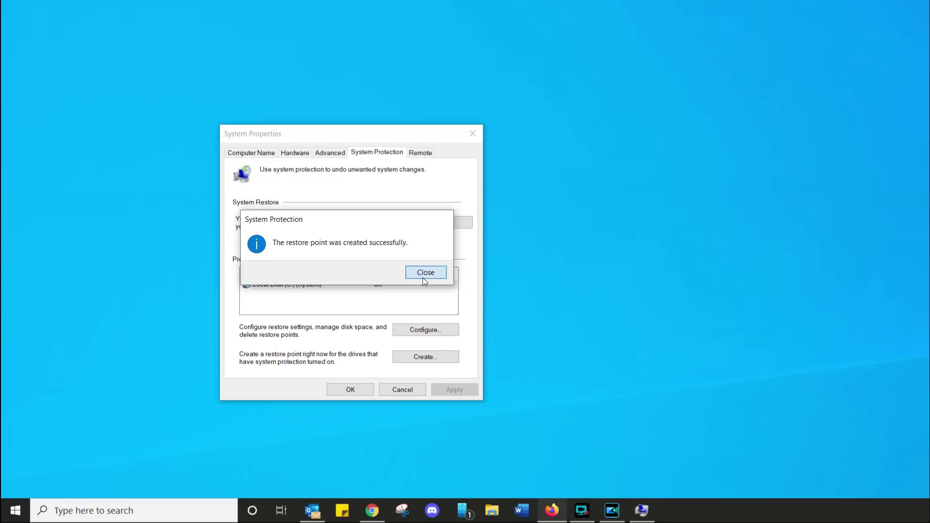
left_click(424, 273)
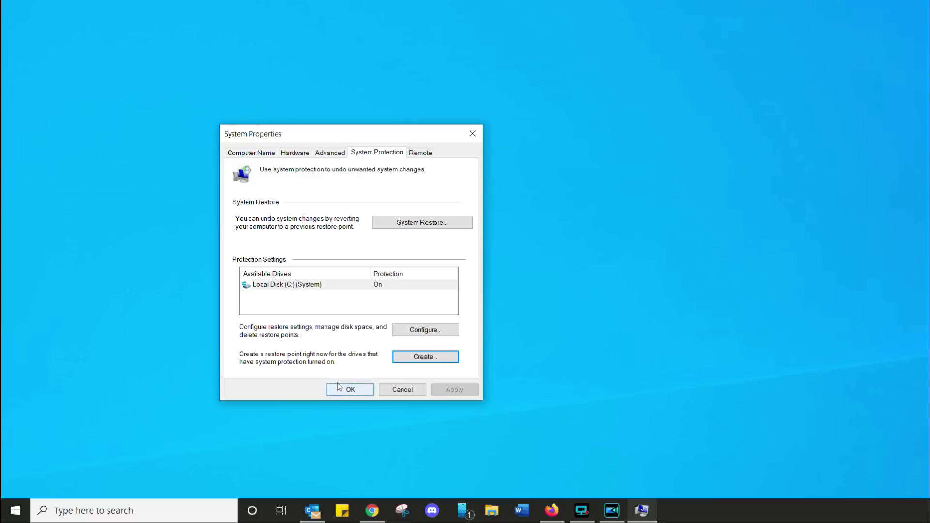
Step: Run System Restore up to the confirmation page for the 'before wifi optimization' point
left_click(405, 227)
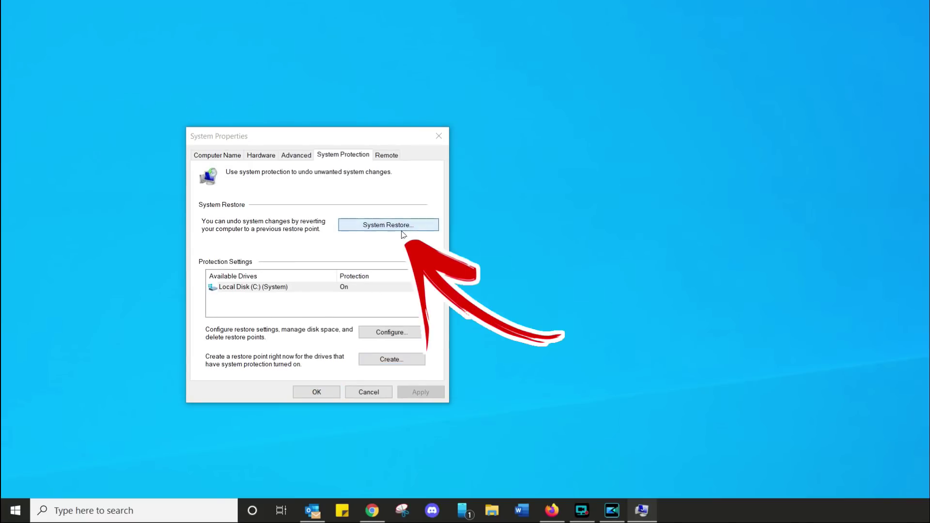
left_click(729, 391)
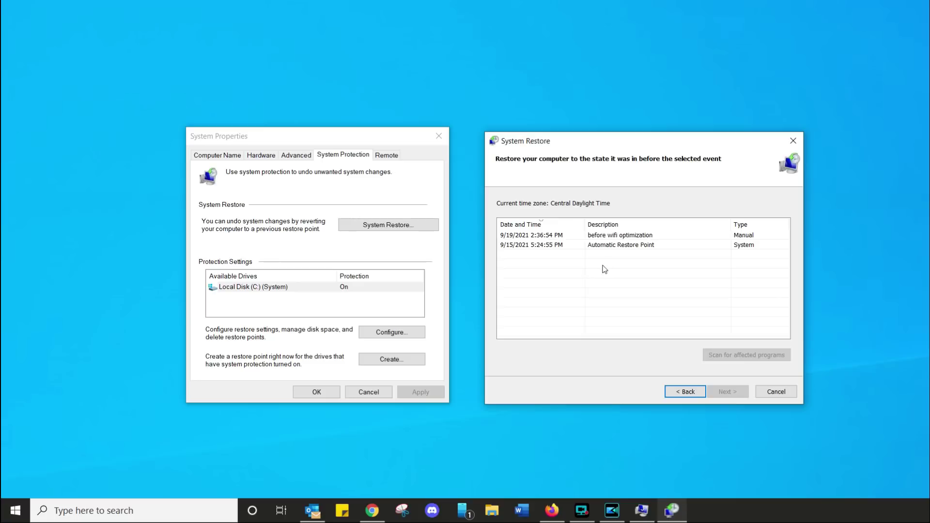
left_click(623, 238)
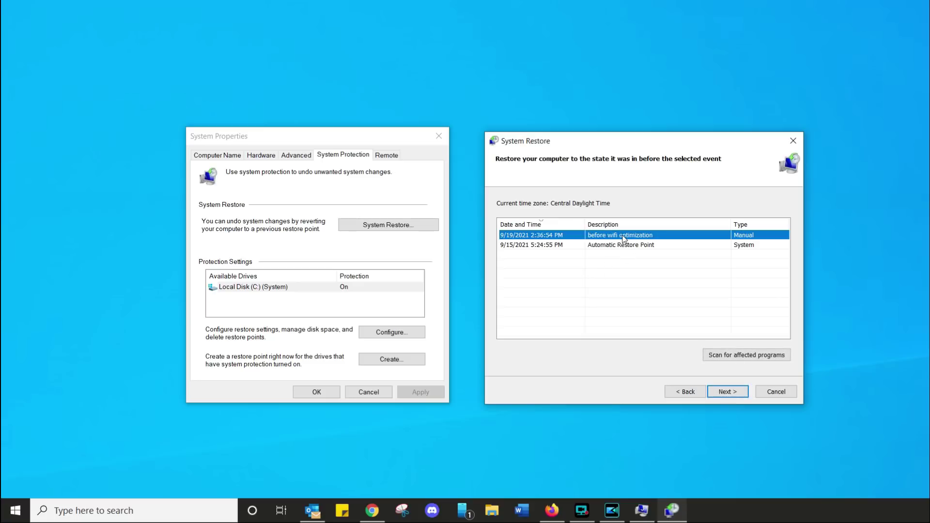
left_click(729, 391)
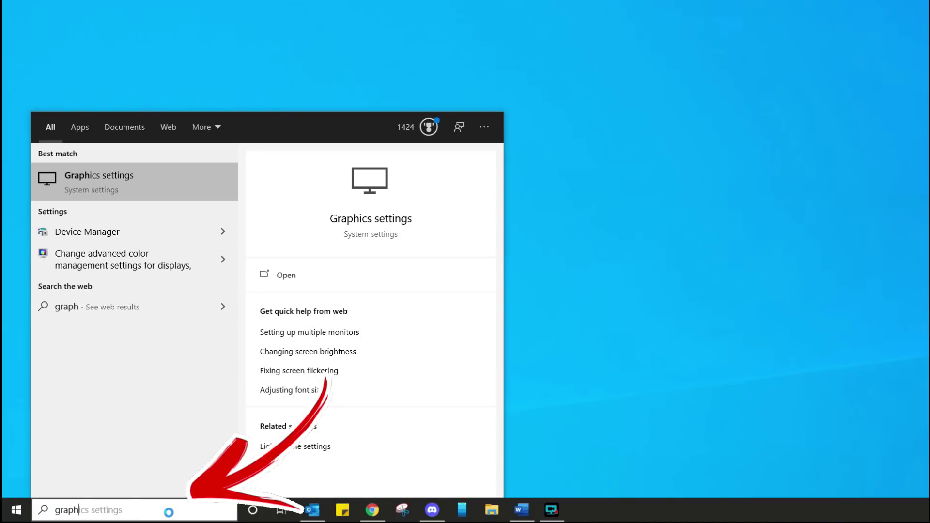
Step: Switch Hardware-accelerated GPU scheduling to On in Graphics settings
type("ettings")
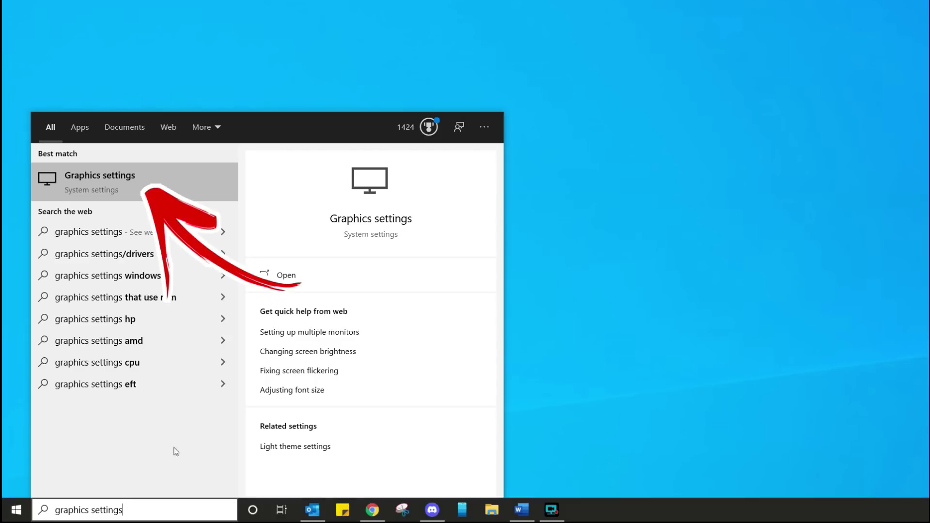
left_click(103, 181)
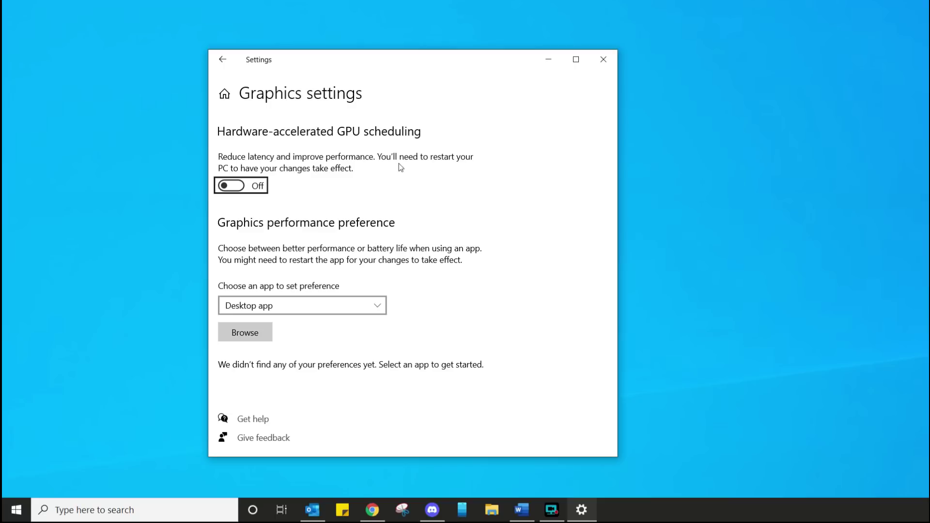
left_click(237, 187)
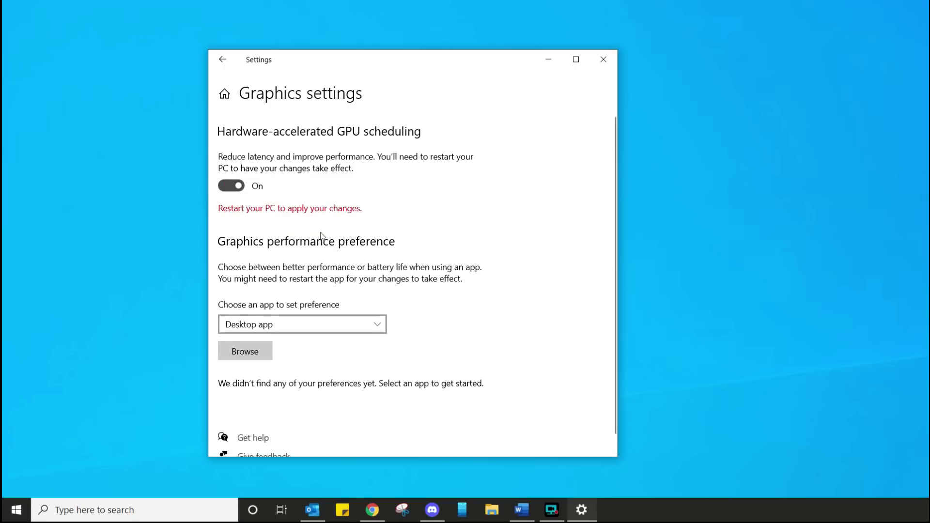
scroll(321, 236, "down", 1)
left_click(664, 216)
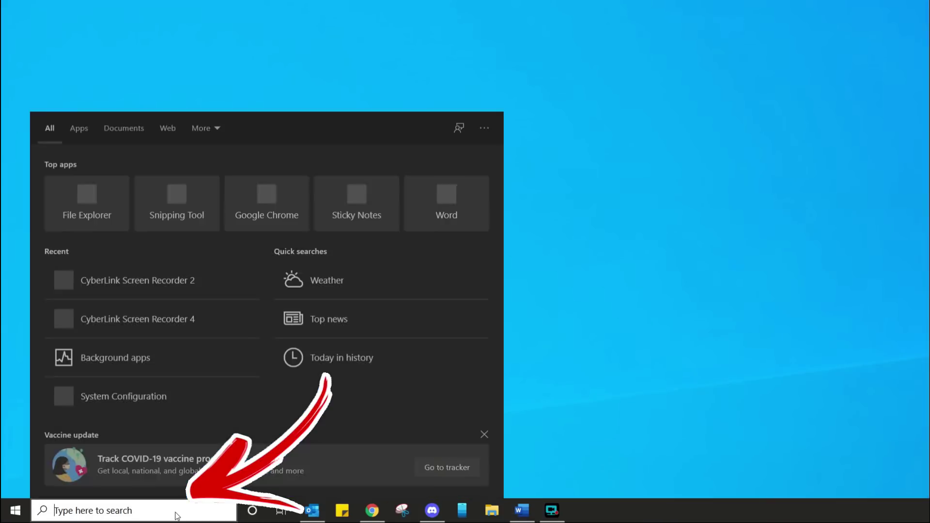
Step: In Background apps settings, turn off 3D Viewer, Calculator, Camera and Cinebench individually
type("backg")
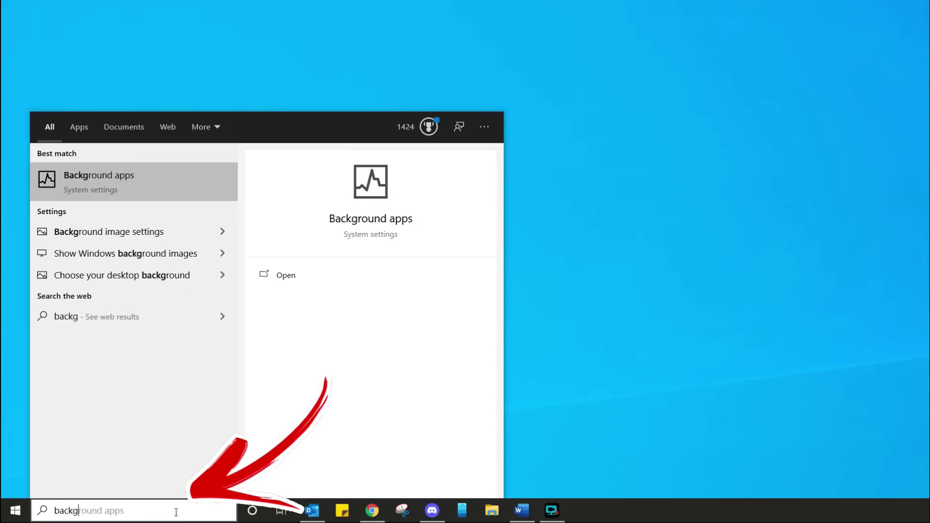
type("round app")
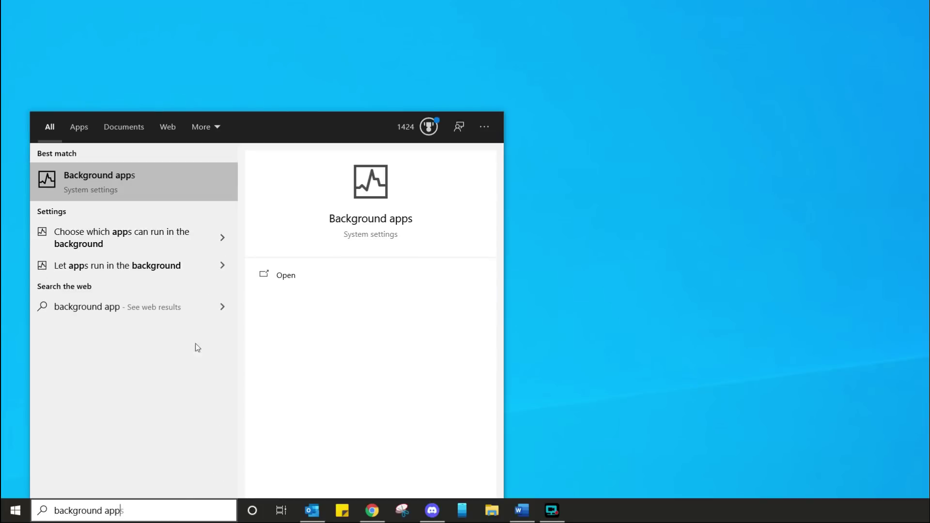
left_click(112, 186)
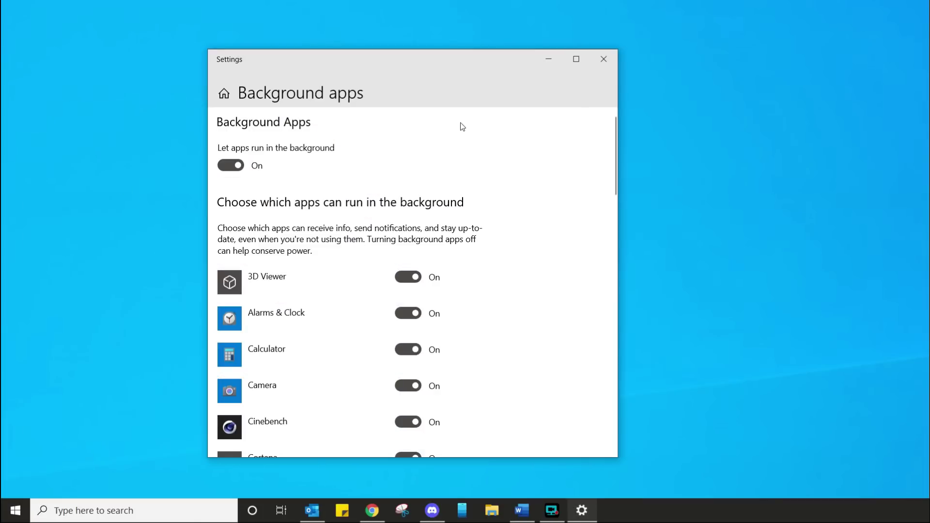
left_click(233, 166)
left_click(231, 166)
scroll(510, 229, "down", 3)
left_click(408, 155)
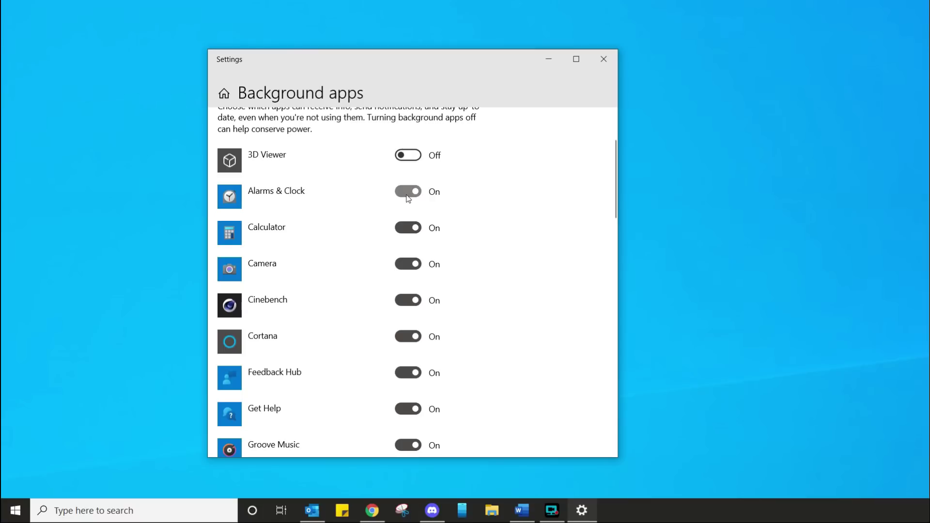
left_click(408, 228)
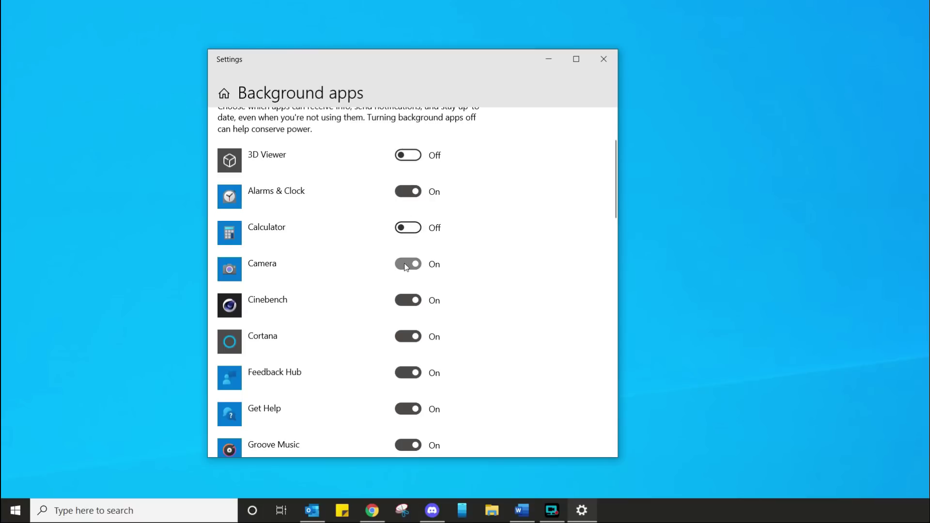
left_click(406, 266)
left_click(407, 301)
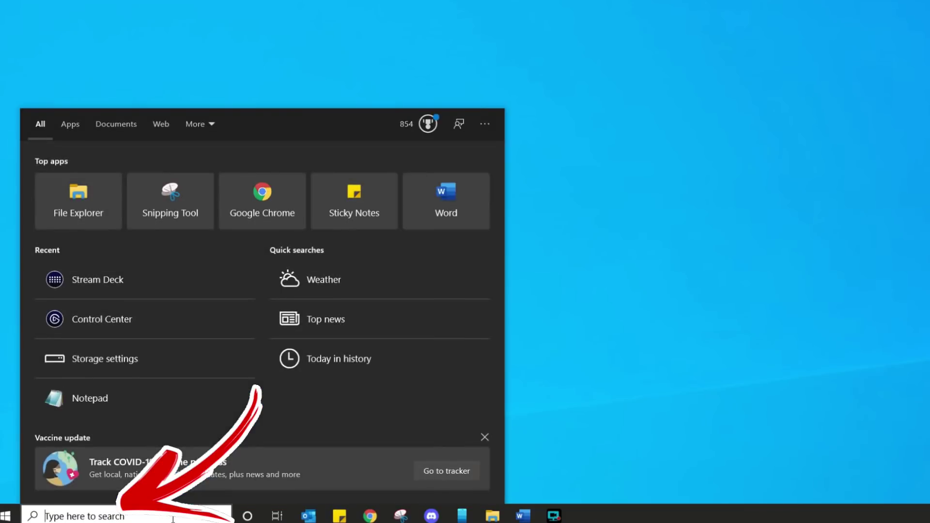
Step: In msconfig Services, hide Microsoft services, disable Adobe Acrobat Update Service and apply
type("msconfig")
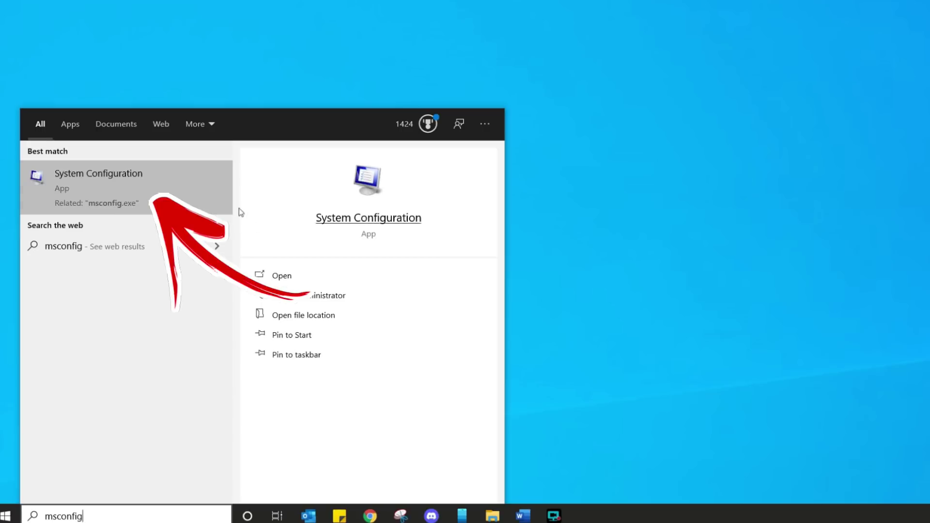
left_click(85, 183)
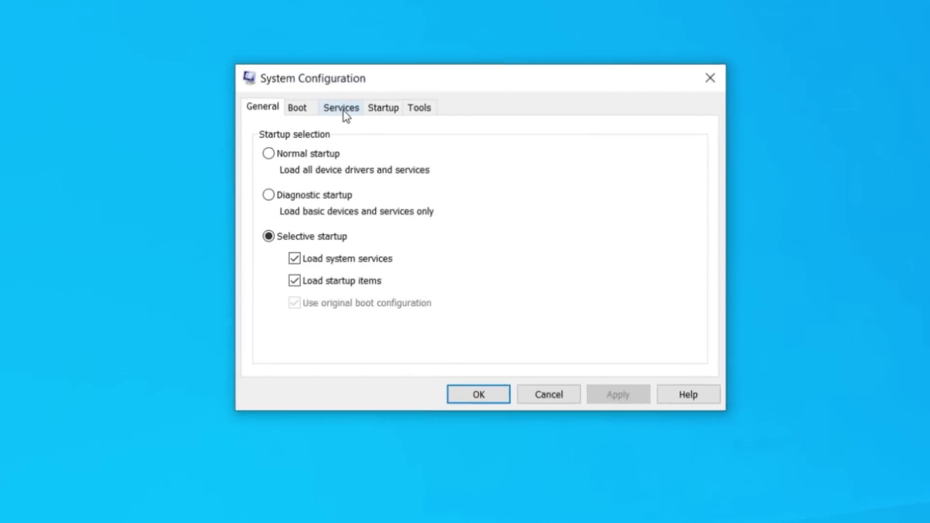
left_click(346, 111)
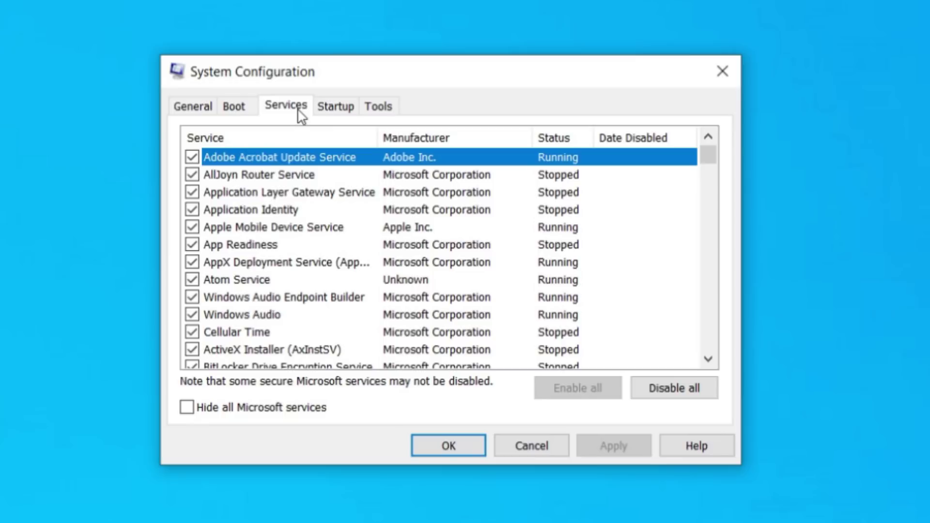
scroll(386, 179, "down", 5)
scroll(386, 179, "up", 5)
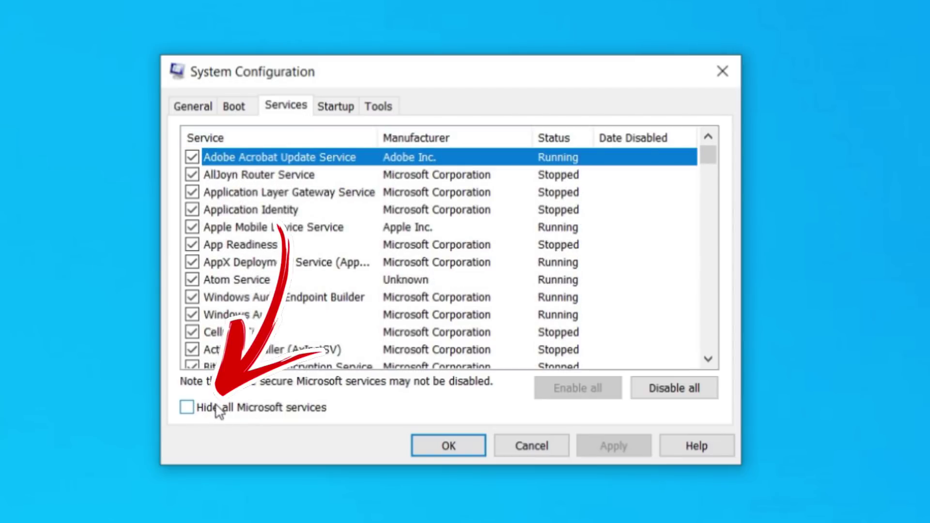
left_click(188, 407)
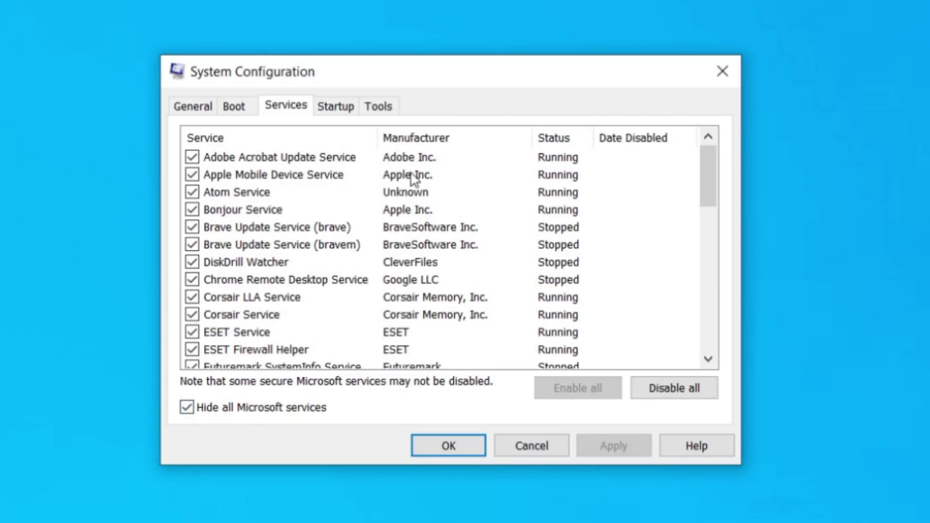
left_click(345, 156)
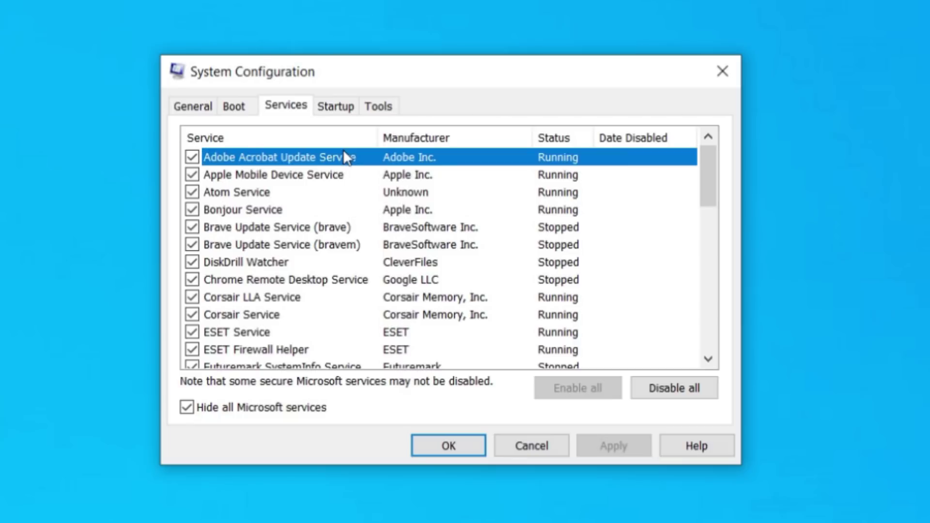
left_click(212, 159)
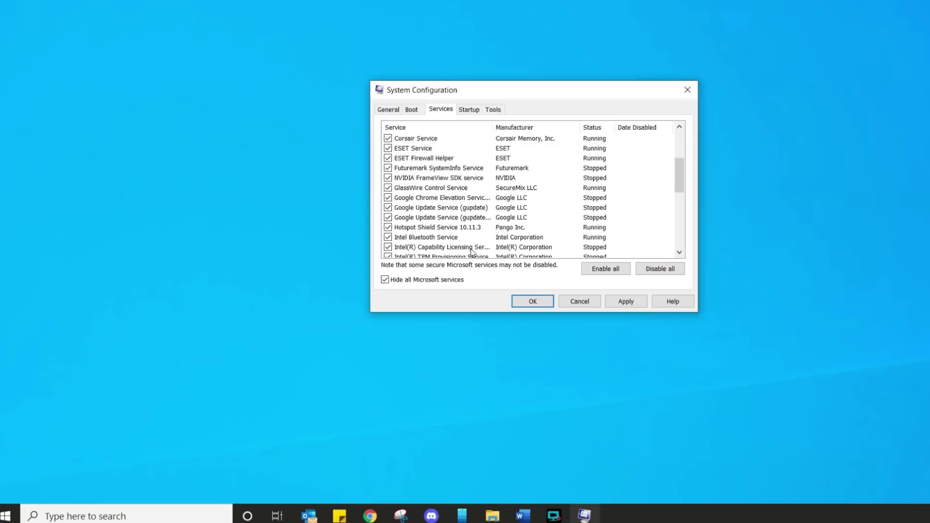
scroll(484, 247, "up", 3)
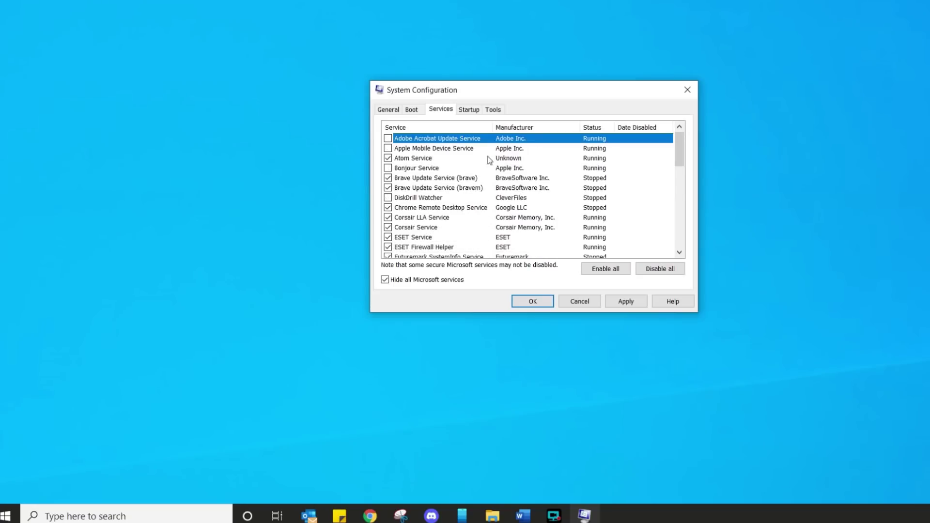
left_click(626, 302)
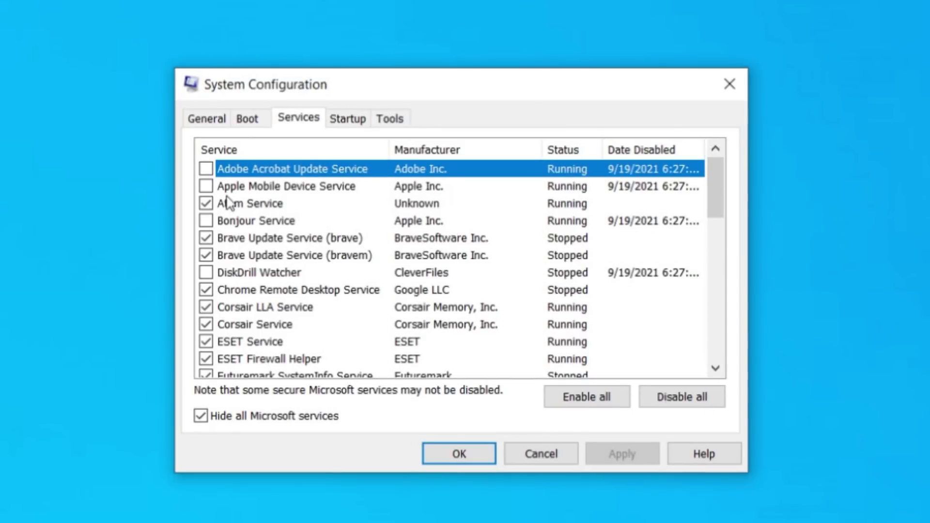
Step: Re-enable Adobe Acrobat Update, Apple Mobile Device, Bonjour and DiskDrill Watcher services and apply
left_click(206, 168)
left_click(206, 186)
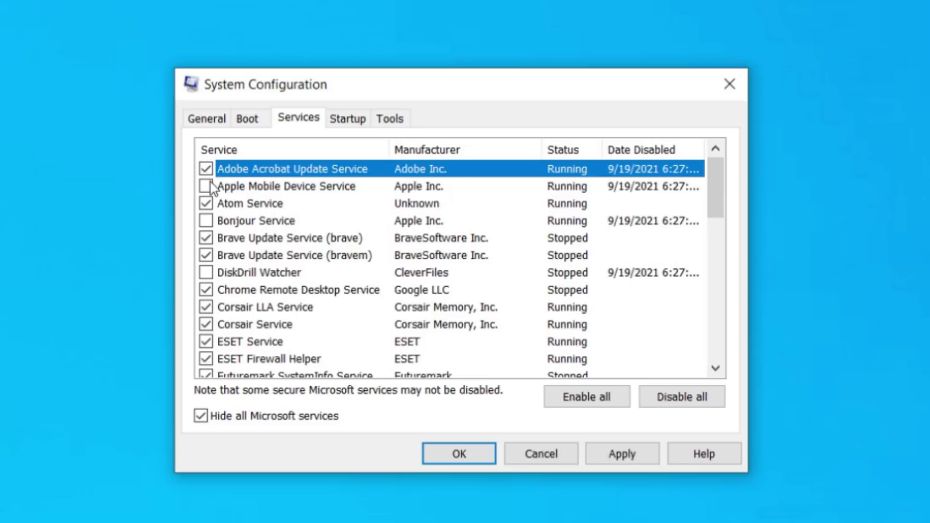
left_click(206, 221)
left_click(206, 272)
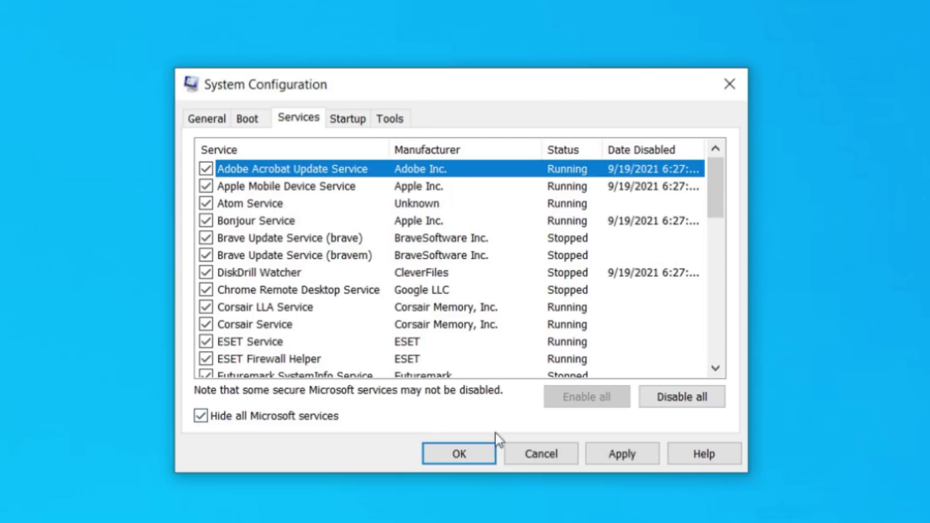
left_click(629, 453)
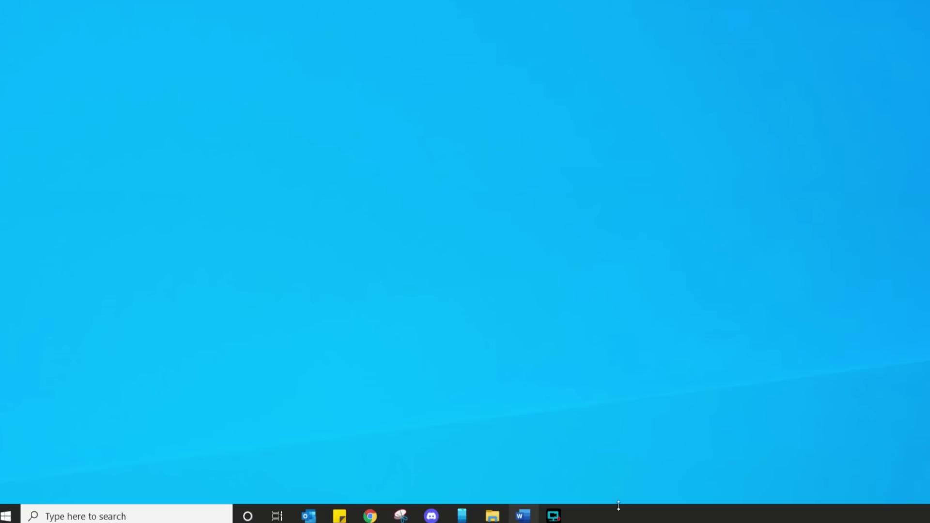
Step: Launch Task Manager from the taskbar in More details view on the Startup tab
right_click(617, 515)
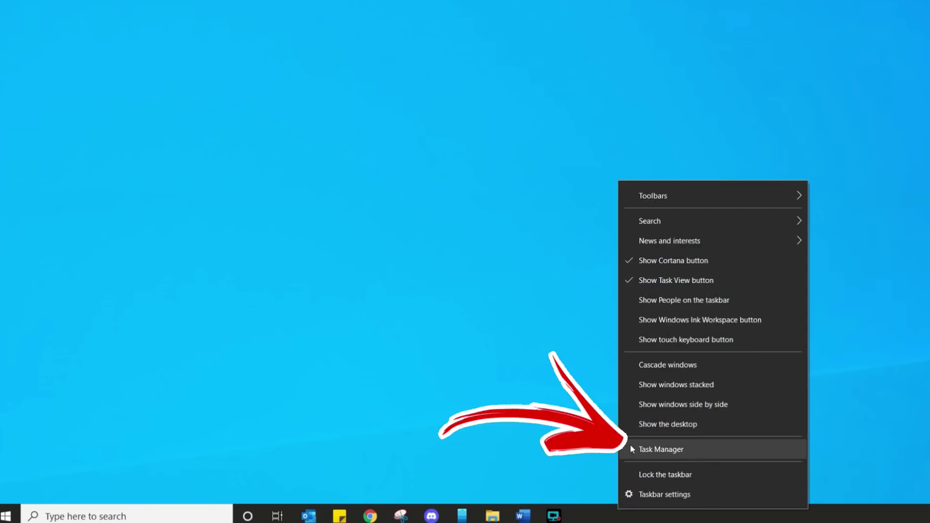
left_click(665, 449)
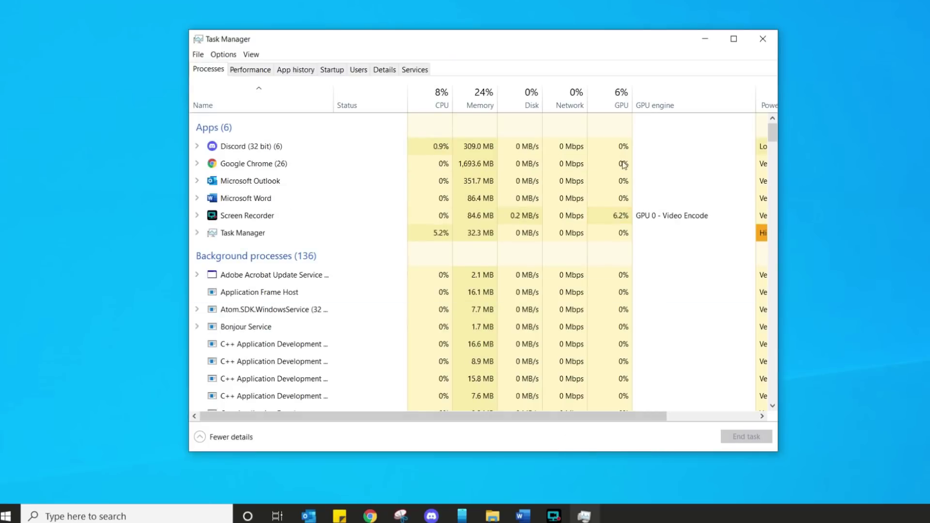
left_click(231, 437)
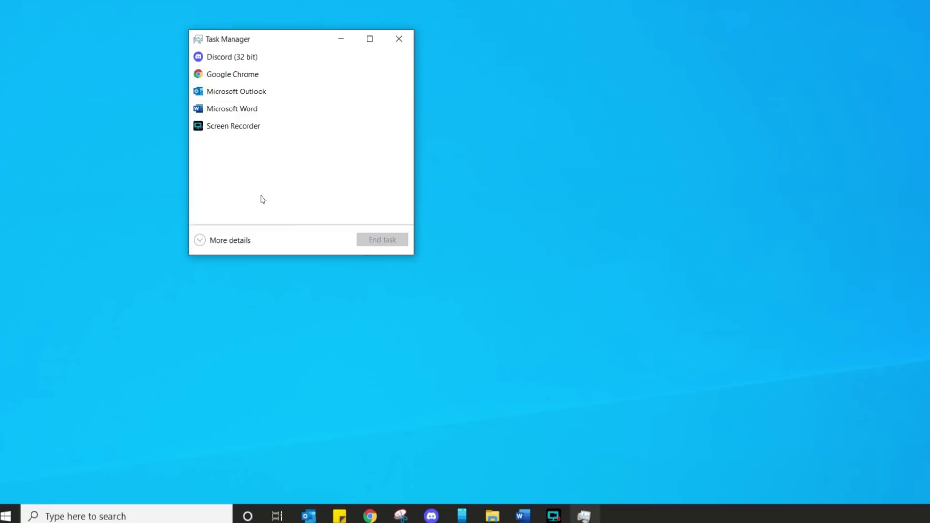
left_click(234, 242)
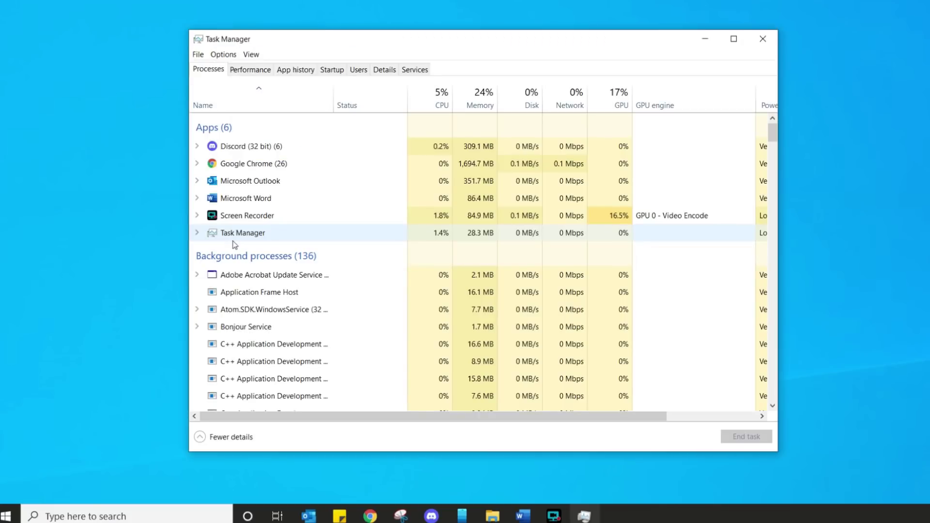
left_click(333, 72)
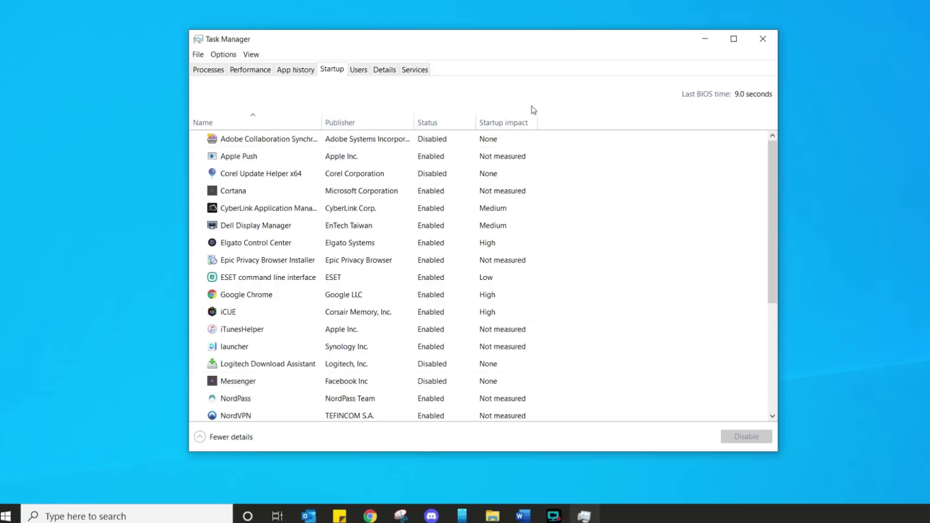
Step: Sort startup apps by Startup impact, then disable and re-enable Elgato Control Center
mouse_move(519, 130)
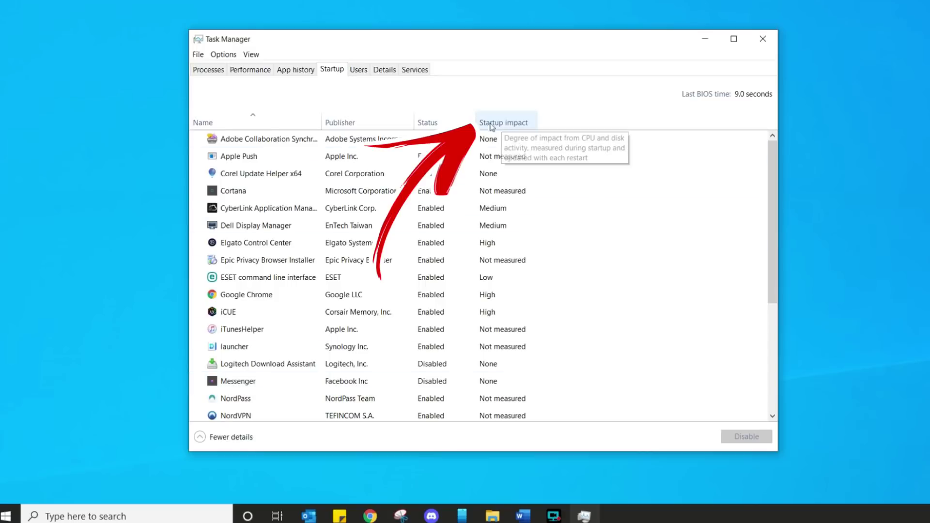
left_click(519, 127)
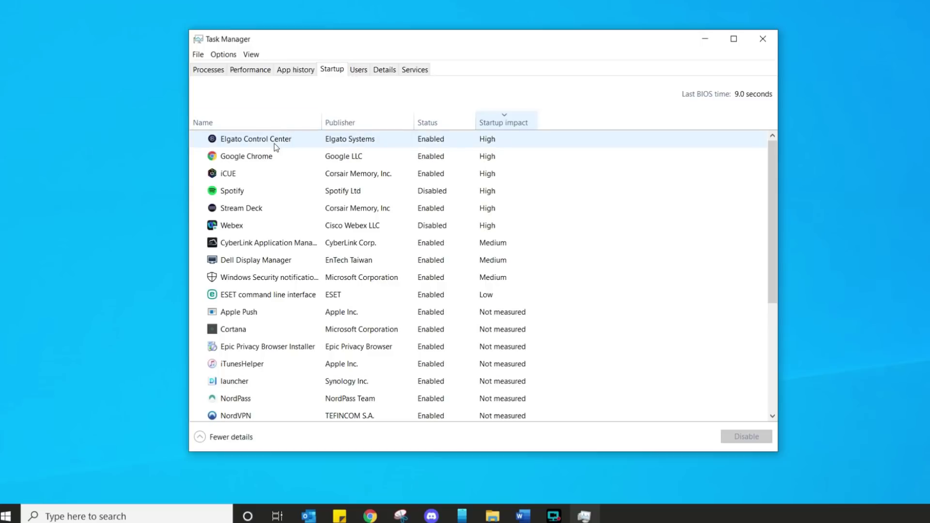
left_click(498, 143)
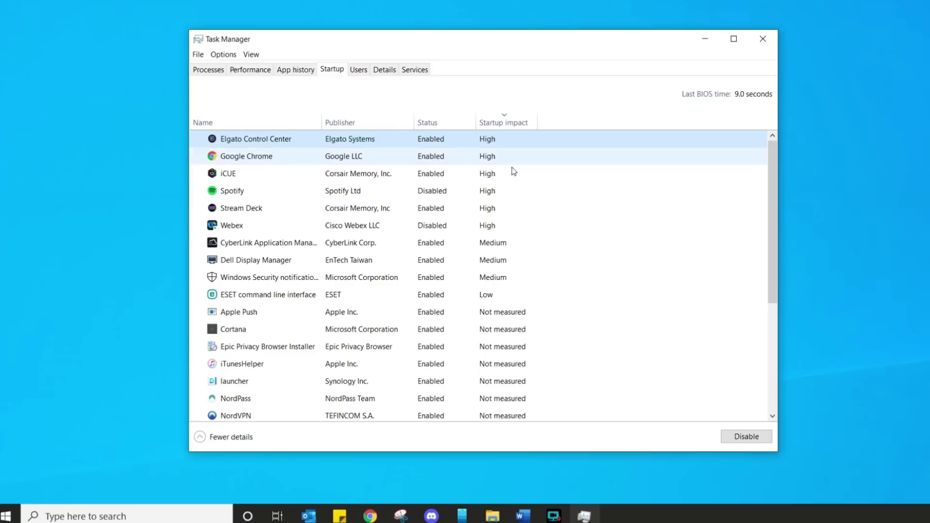
left_click(746, 437)
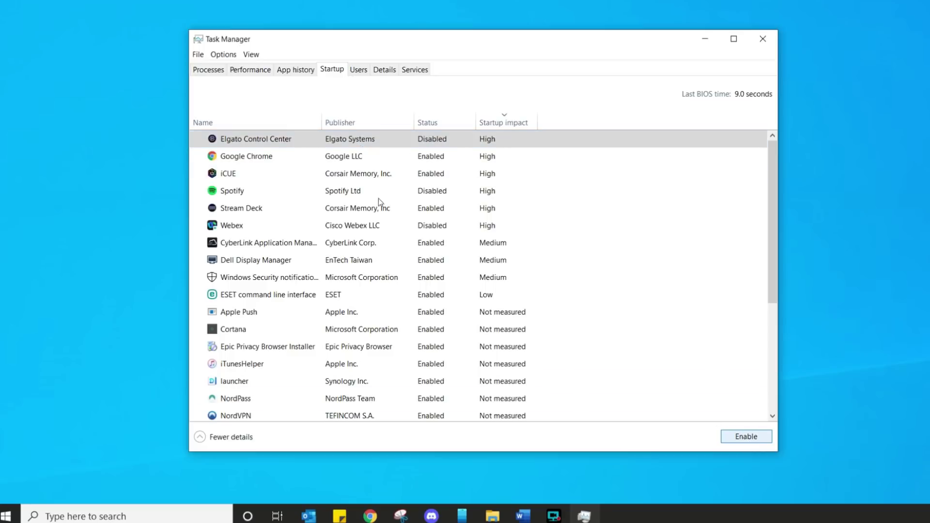
left_click(430, 141)
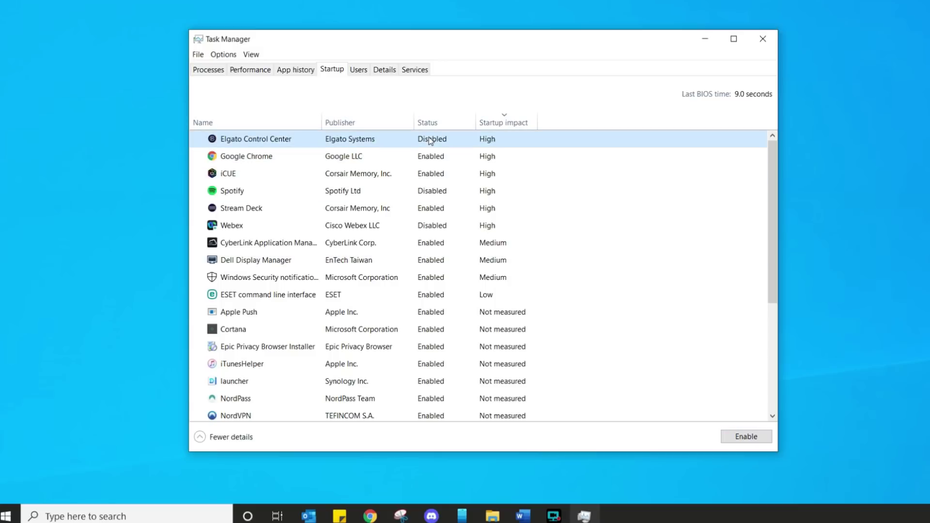
left_click(743, 441)
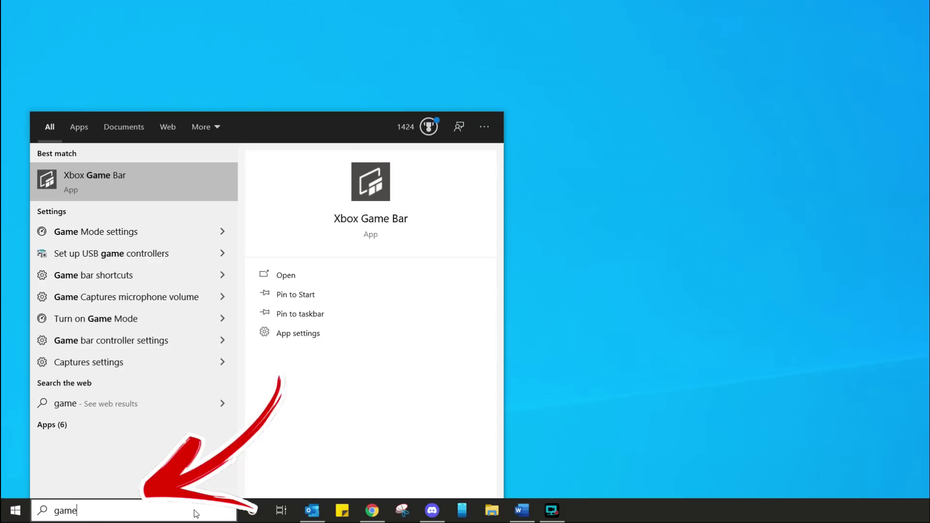
Step: Find the Game Mode settings with a 'game mode' search and toggle Game Mode off
type("mode")
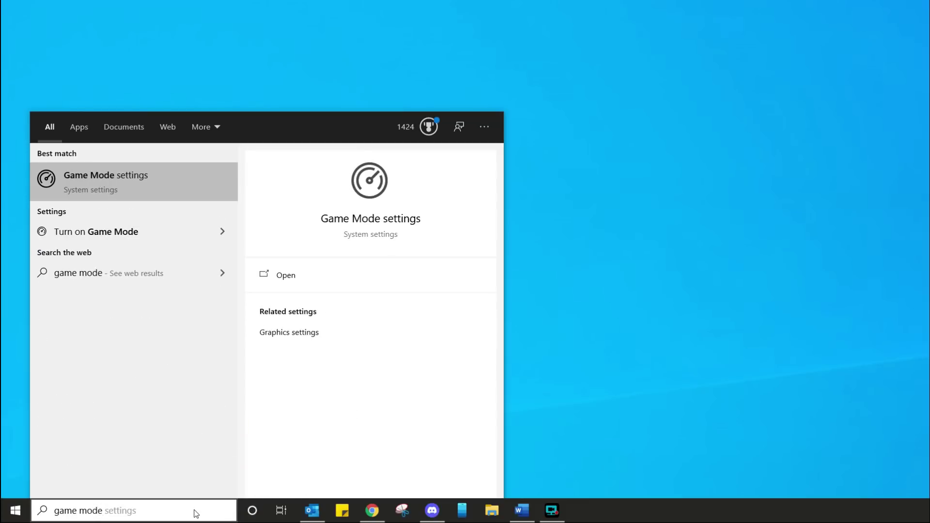
left_click(101, 179)
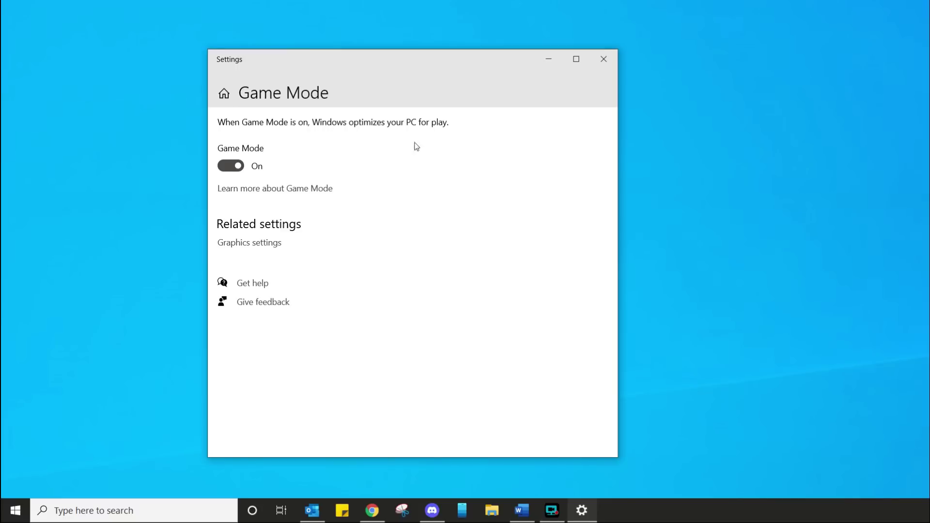
left_click(227, 170)
Step: Turn Game Mode back on and highlight the article's gaming-priority, Windows Update and frame-rate lines
left_click(236, 169)
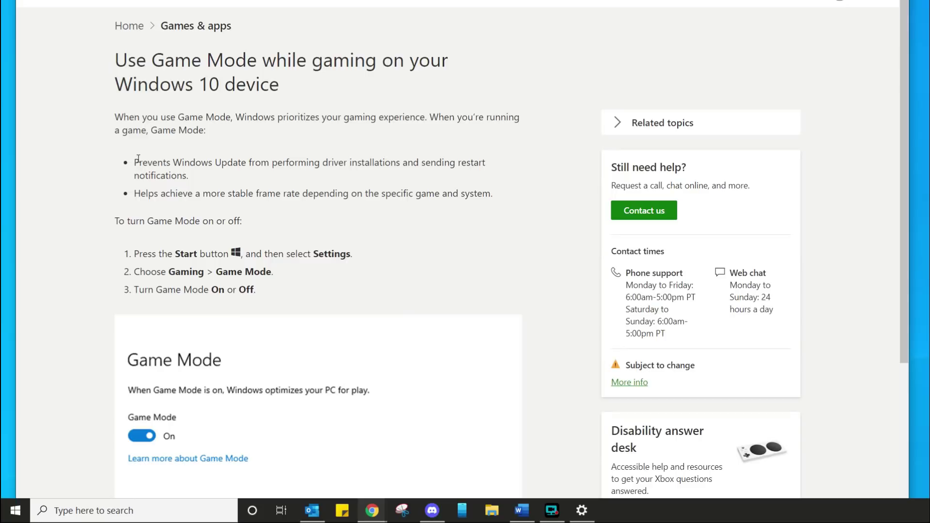
left_click_drag(177, 117, 435, 119)
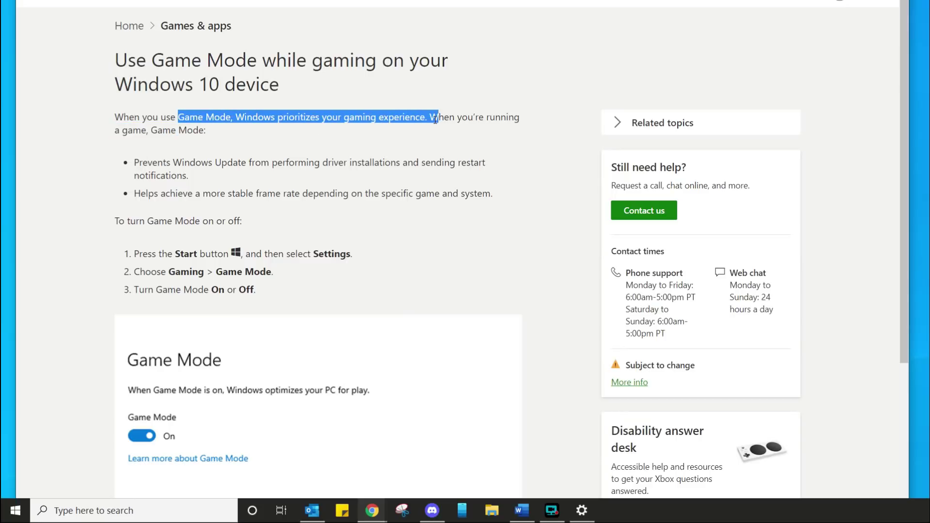
left_click_drag(135, 164, 435, 178)
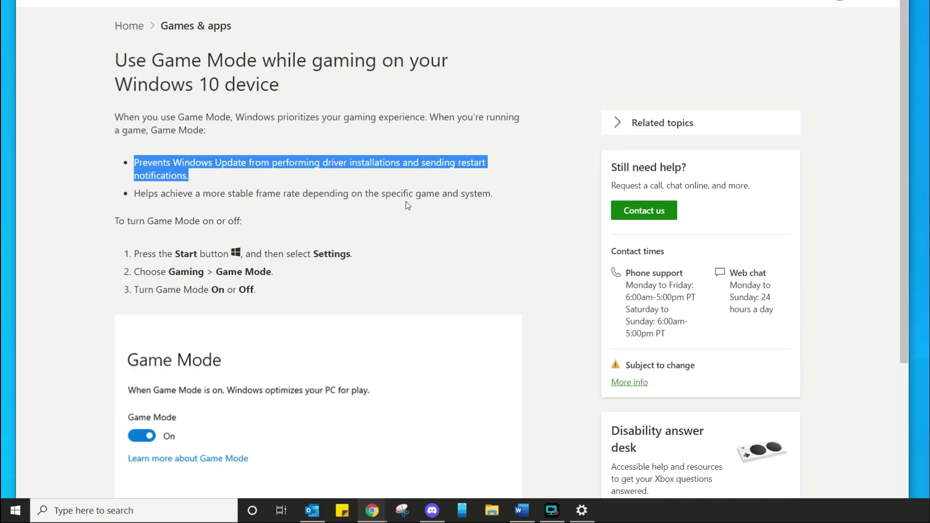
left_click_drag(135, 193, 493, 198)
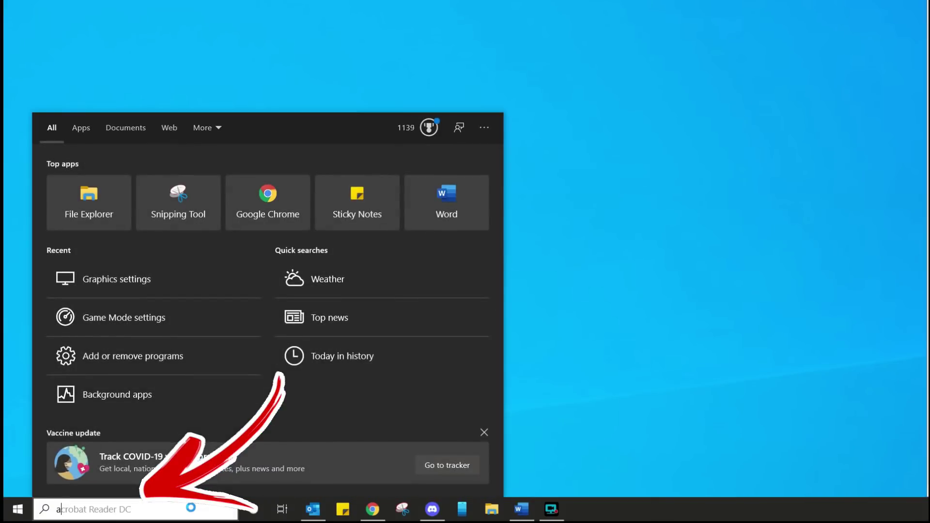
Step: In Visual Effects, untick taskbar animations, menu fade and thumbnails, then choose Adjust for best performance
type("advance syst")
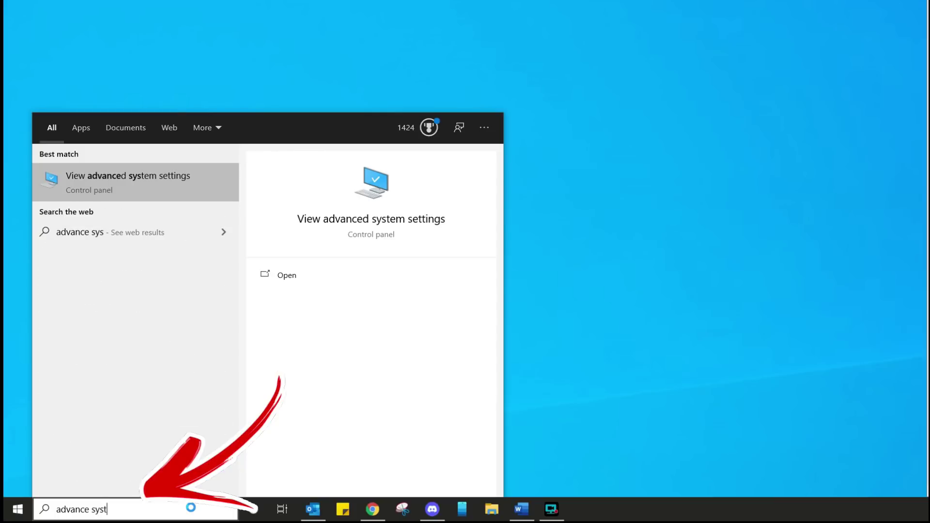
type("em setting")
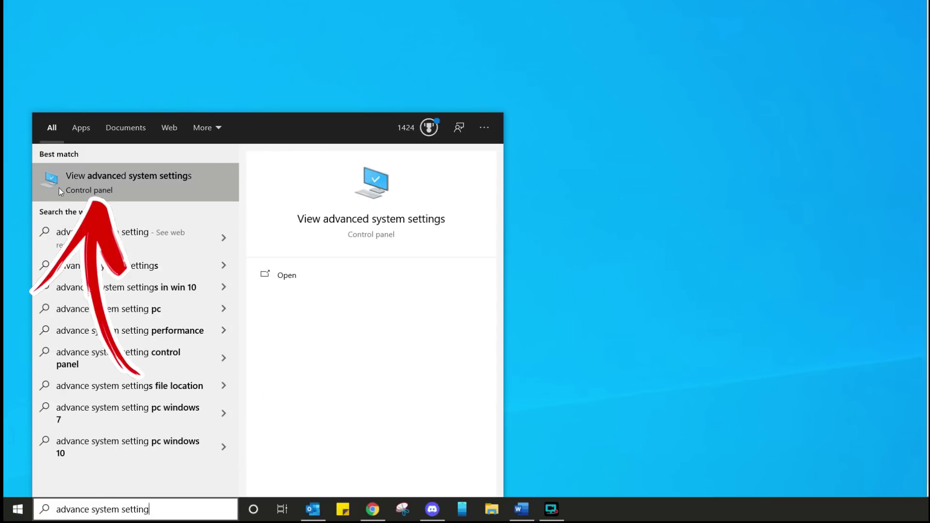
left_click(130, 180)
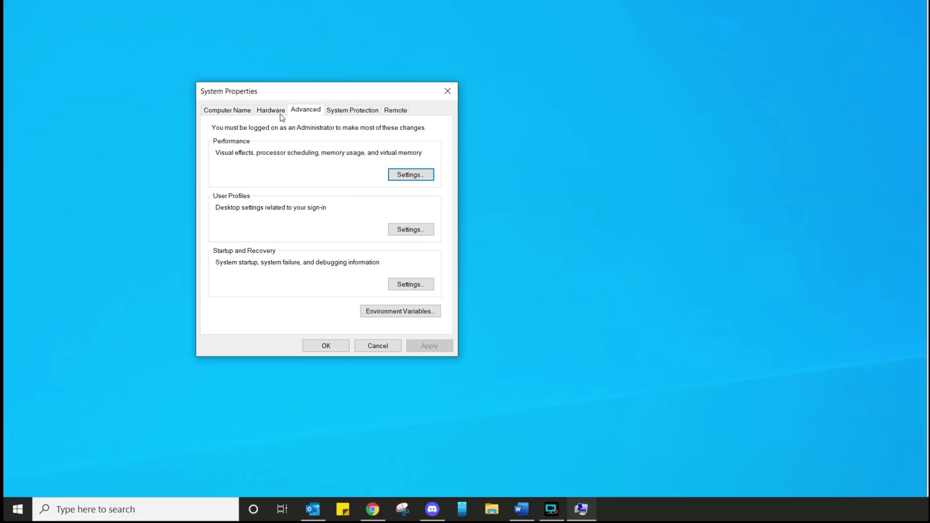
left_click(411, 175)
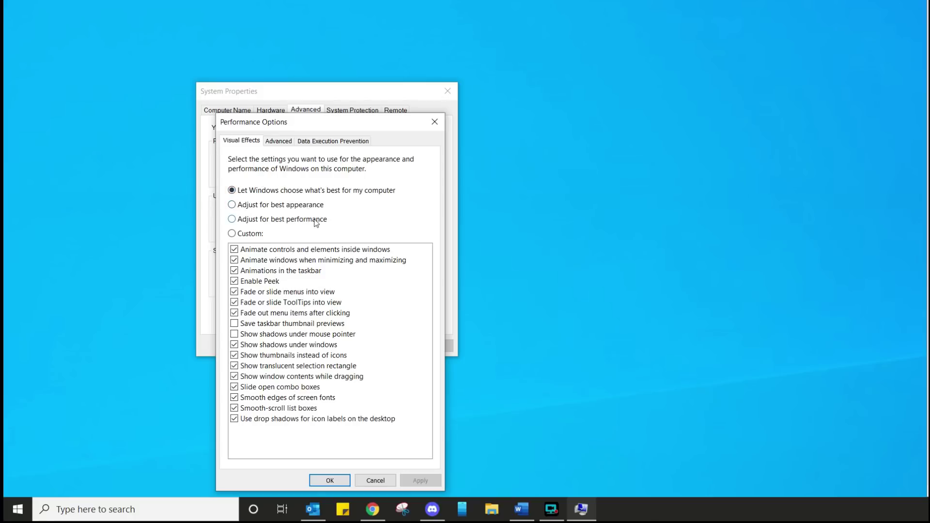
left_click(253, 223)
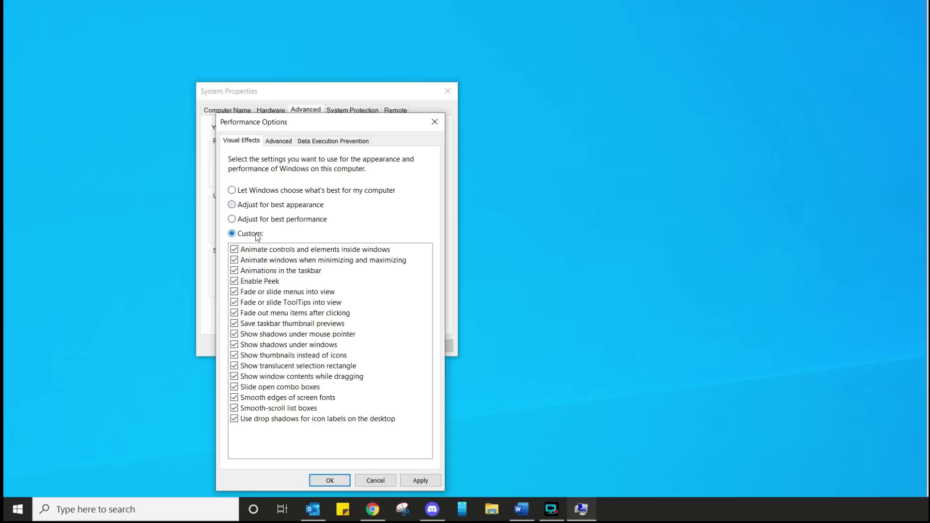
left_click(234, 271)
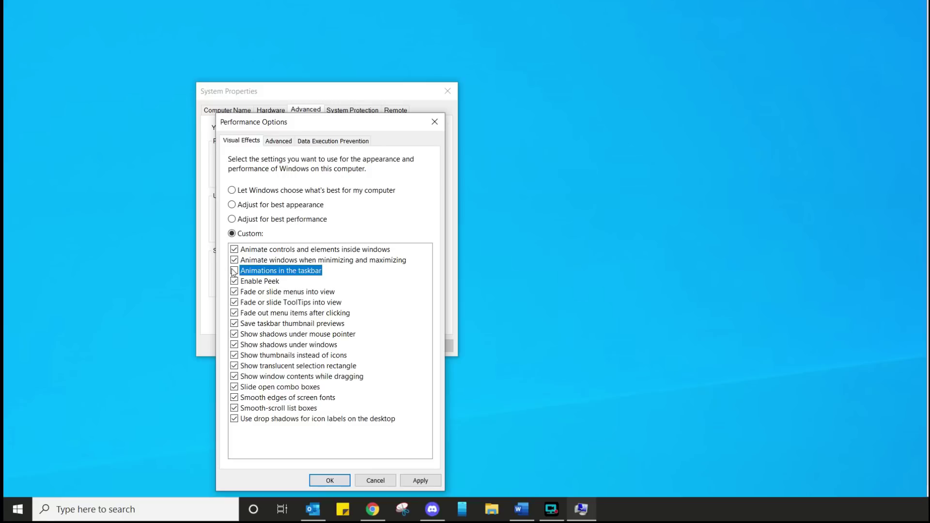
left_click(234, 312)
left_click(234, 355)
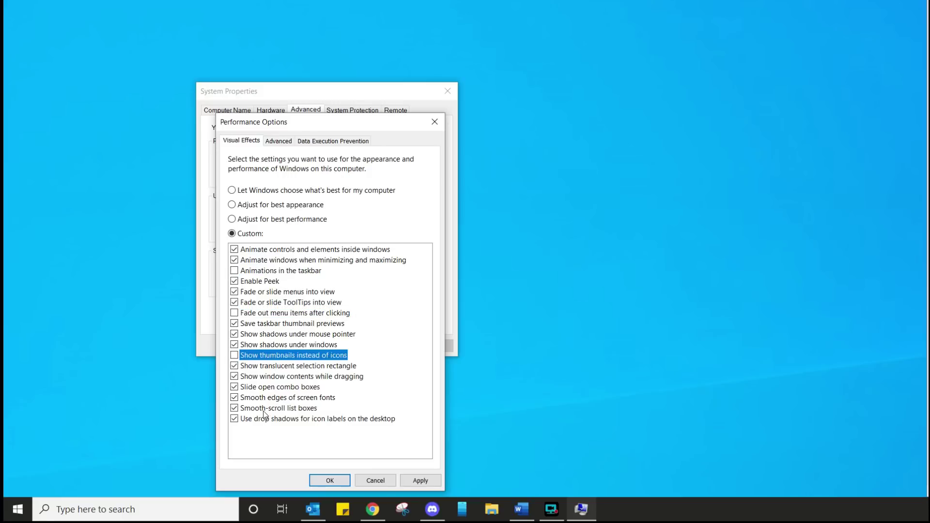
left_click(276, 219)
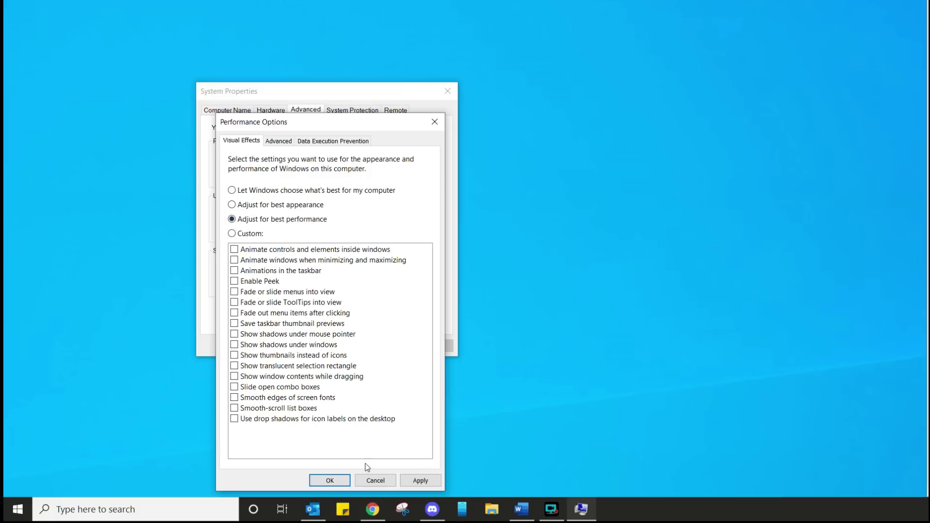
Step: Confirm best-performance effects and minimise/restore Notepad repeatedly to observe the animations
left_click(330, 481)
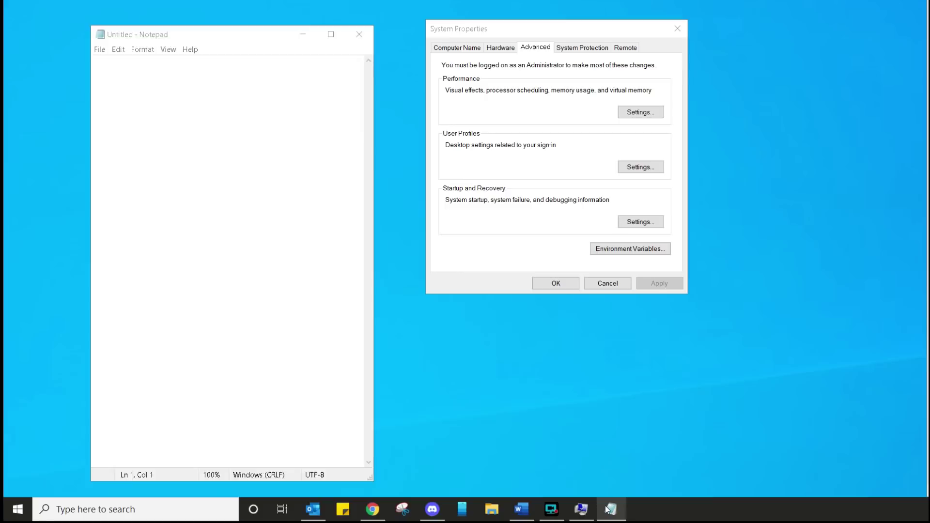
left_click(606, 506)
left_click(606, 505)
left_click(606, 506)
left_click(606, 506)
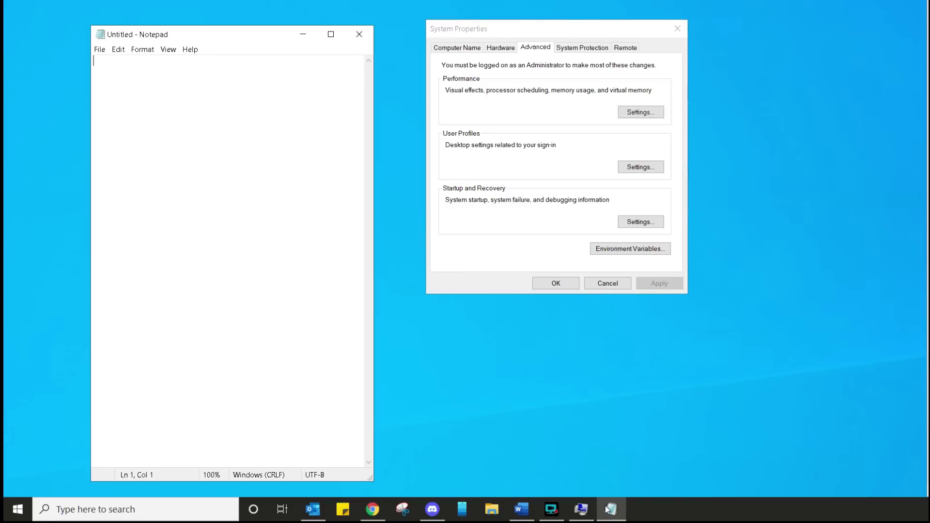
left_click(606, 506)
left_click(607, 507)
left_click(608, 508)
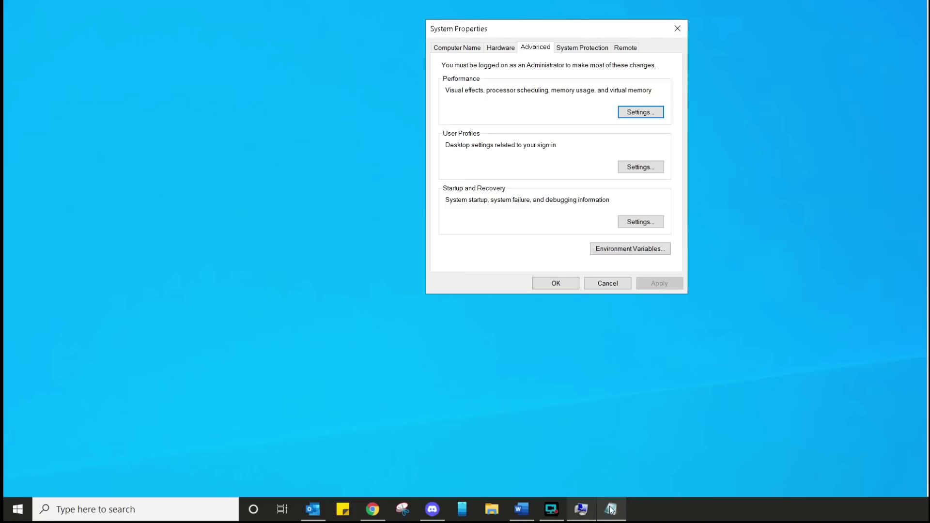
left_click(610, 508)
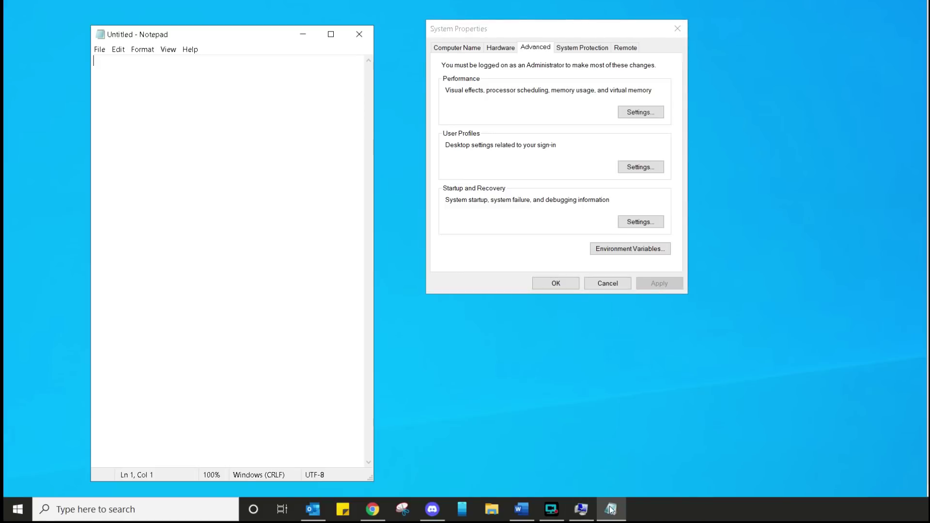
Step: Apply 'Let Windows choose' effects, retest Notepad minimising, then reselect Custom visual effects
left_click(633, 114)
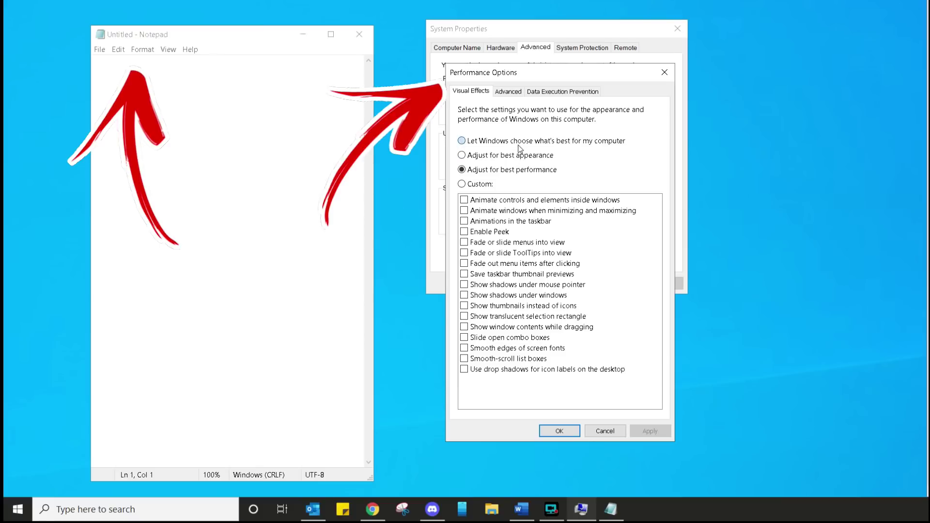
left_click(519, 144)
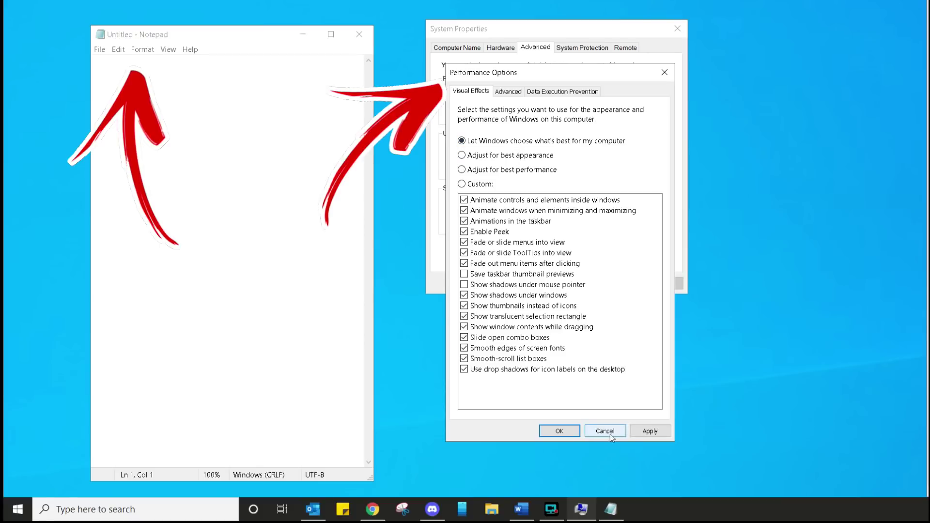
left_click(560, 430)
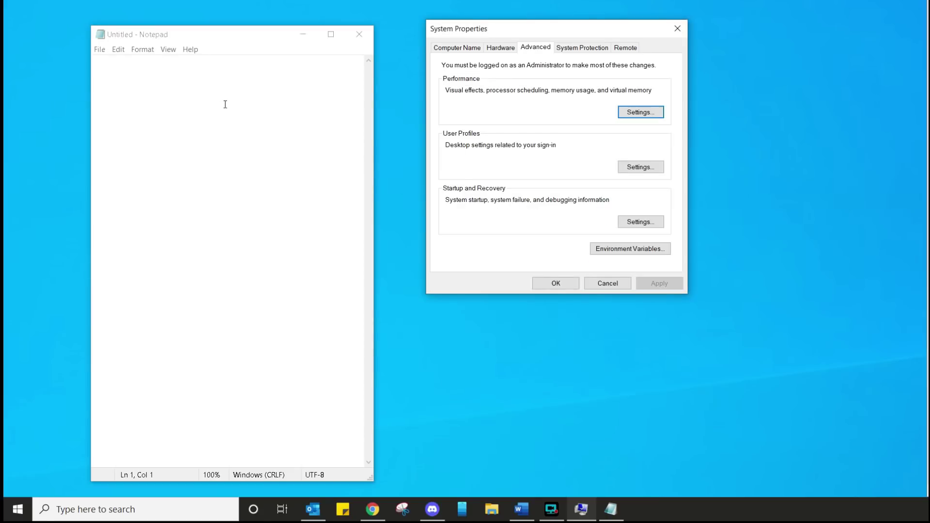
left_click(611, 512)
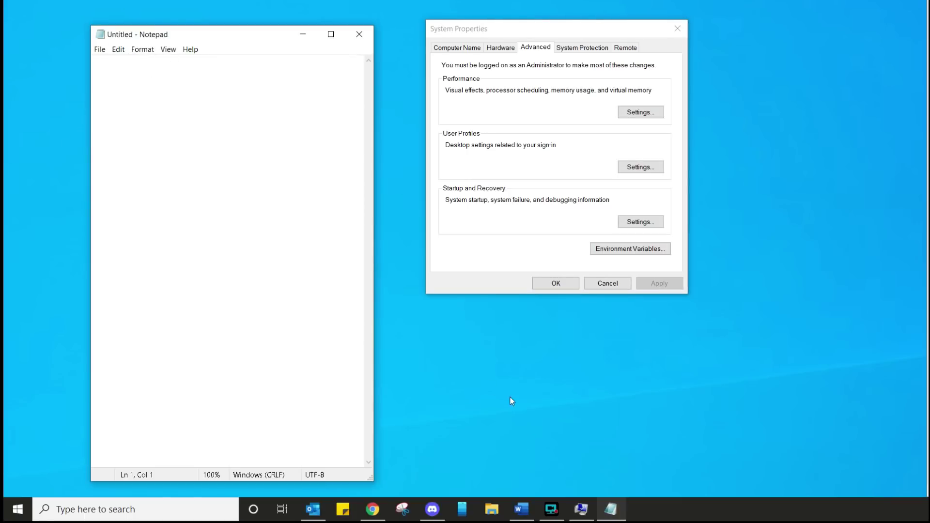
left_click(599, 500)
left_click(606, 508)
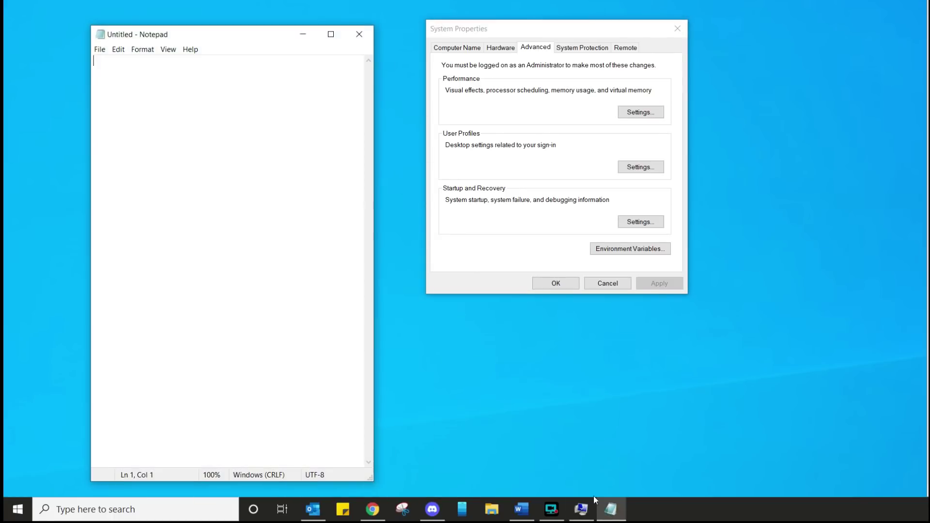
left_click(604, 505)
left_click(599, 502)
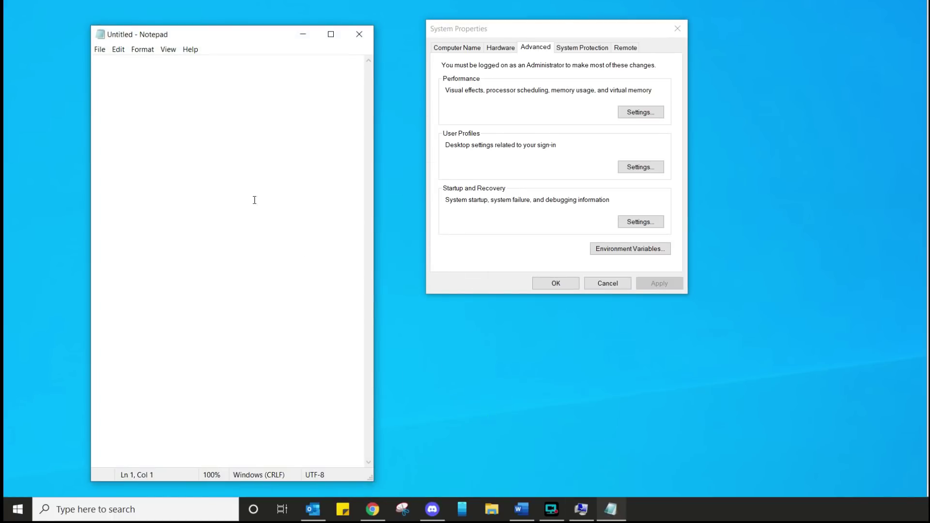
left_click(611, 509)
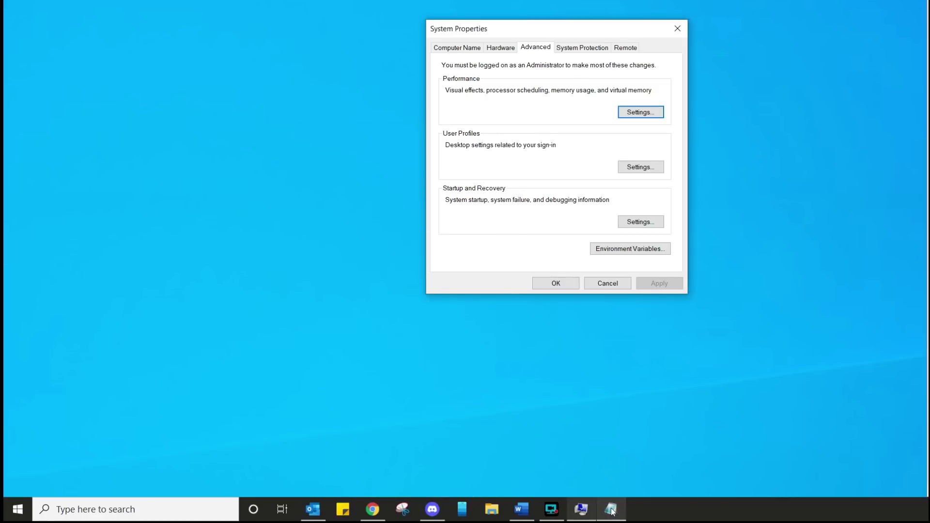
left_click(611, 509)
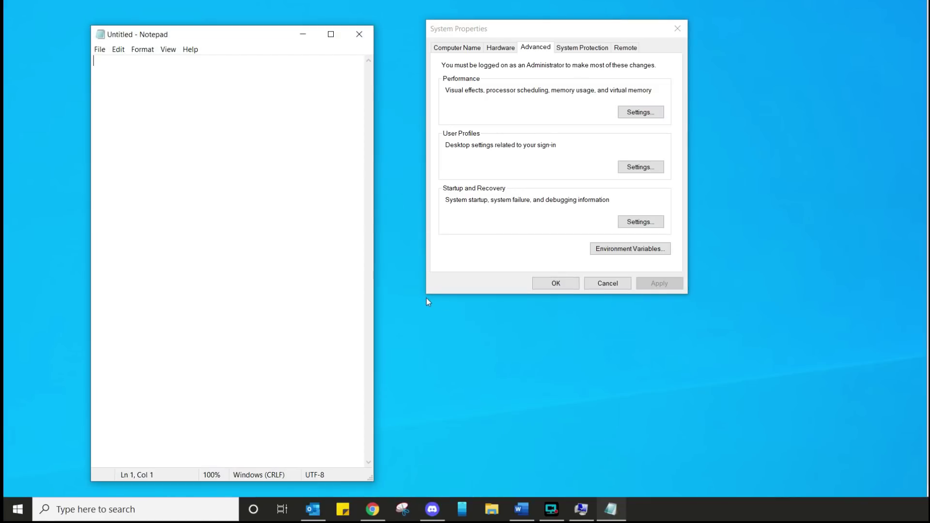
left_click(628, 112)
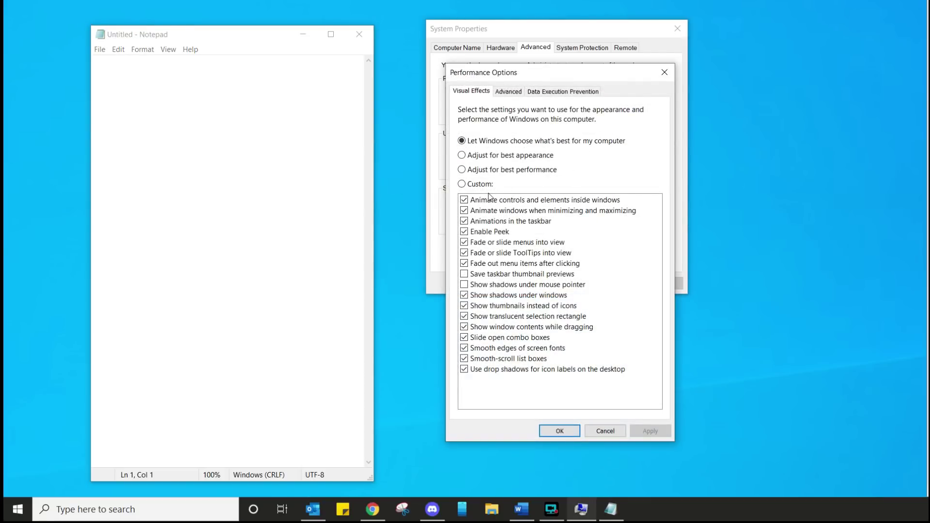
left_click(477, 183)
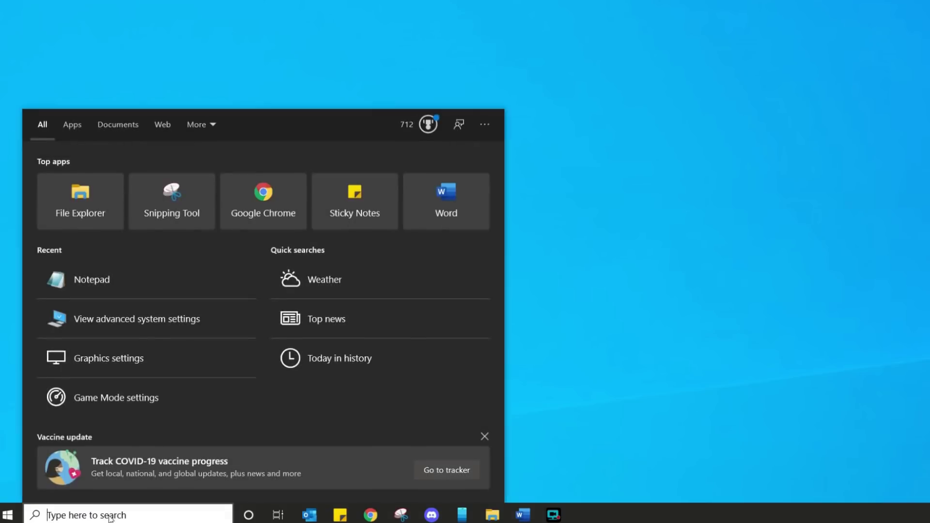
Step: Search 'storage settings', switch Storage Sense On, and open 'Configure Storage Sense or run it now'
type("storage se")
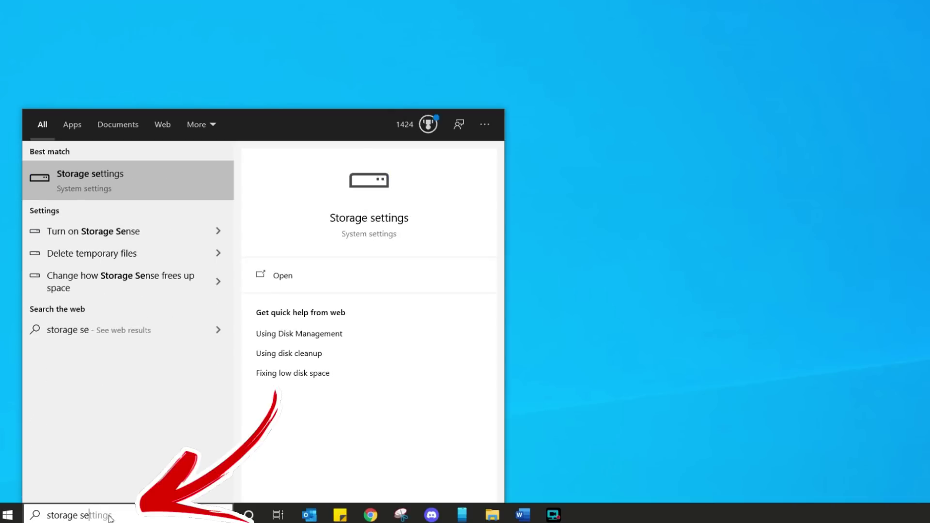
type("ttings")
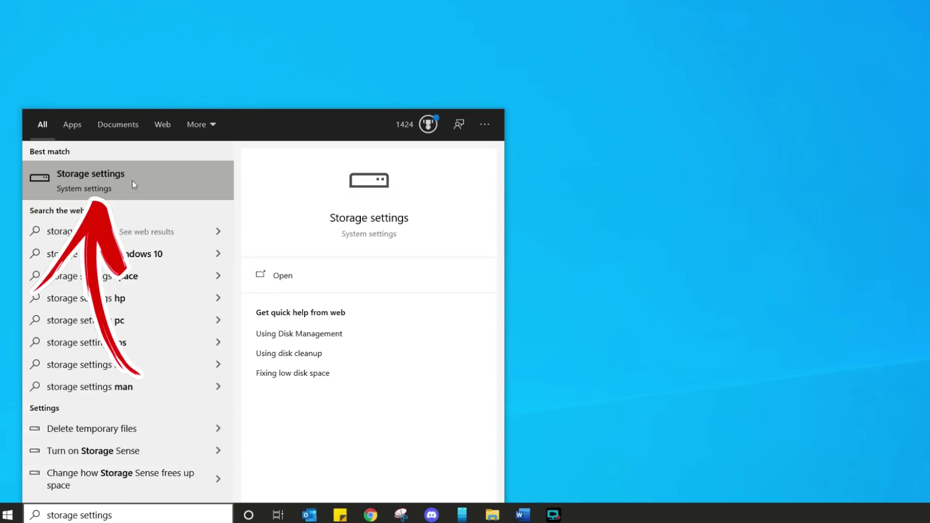
left_click(106, 187)
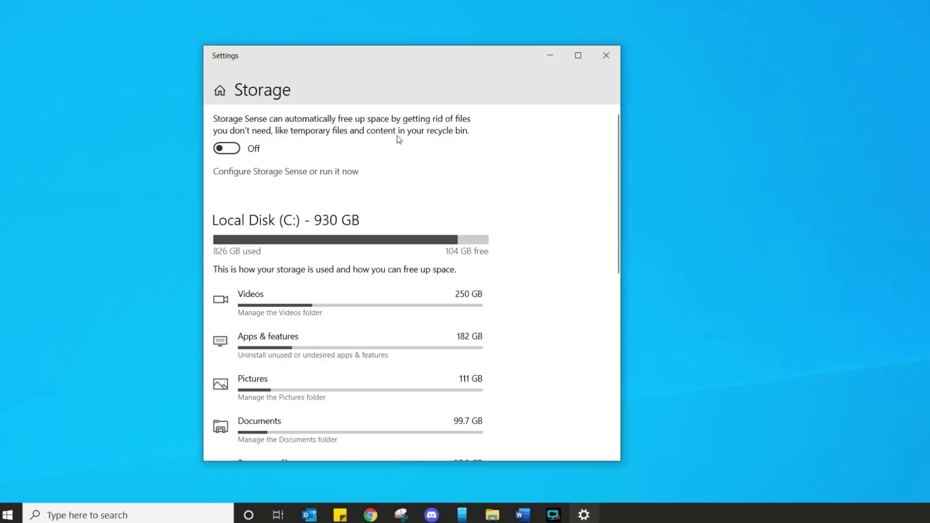
left_click(227, 149)
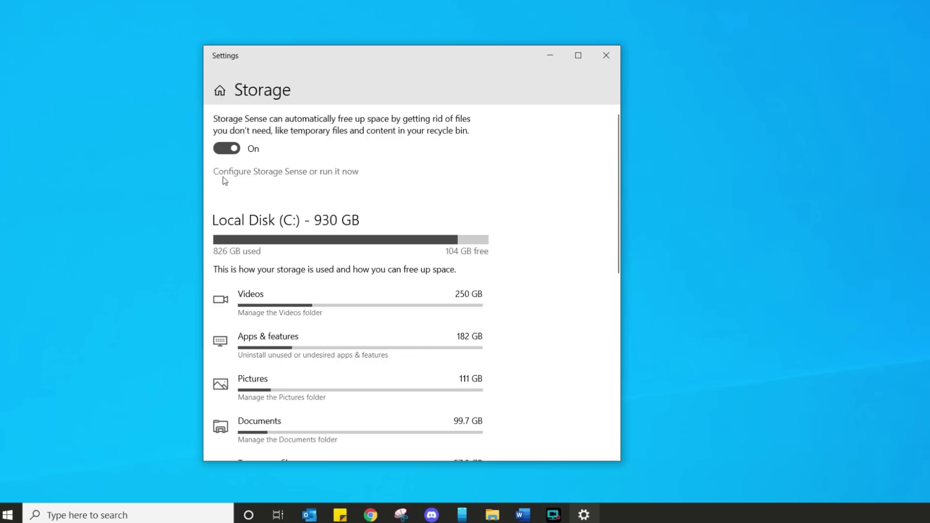
left_click(251, 174)
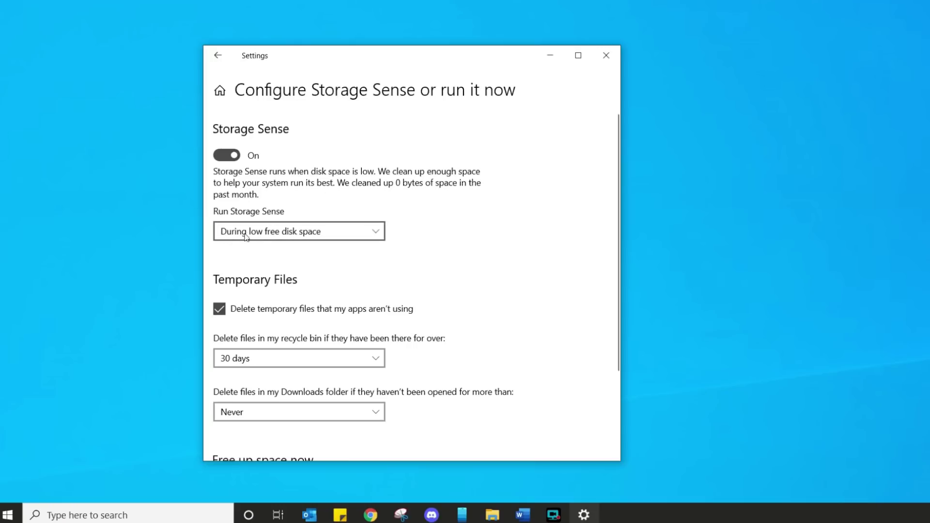
Step: Run Storage Sense every week, set recycle bin and Downloads deletion to Never, then Clean now
left_click(346, 236)
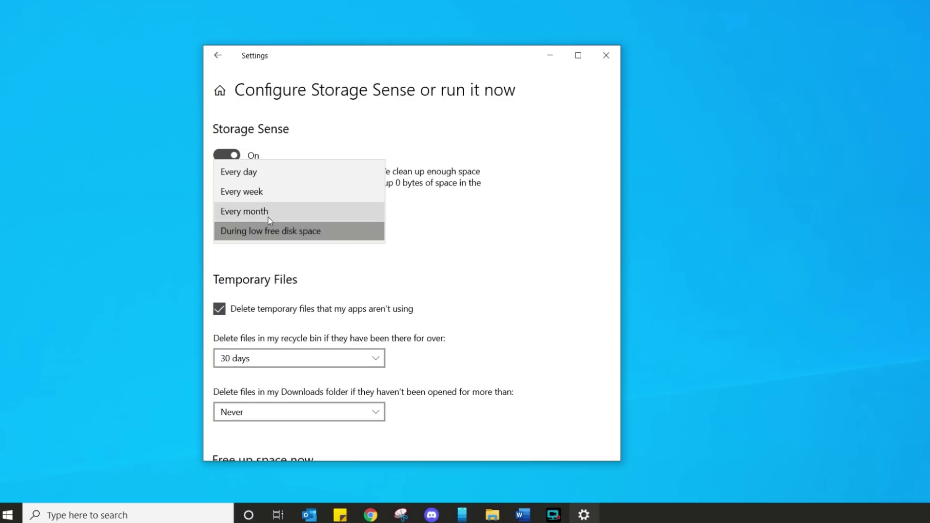
left_click(270, 194)
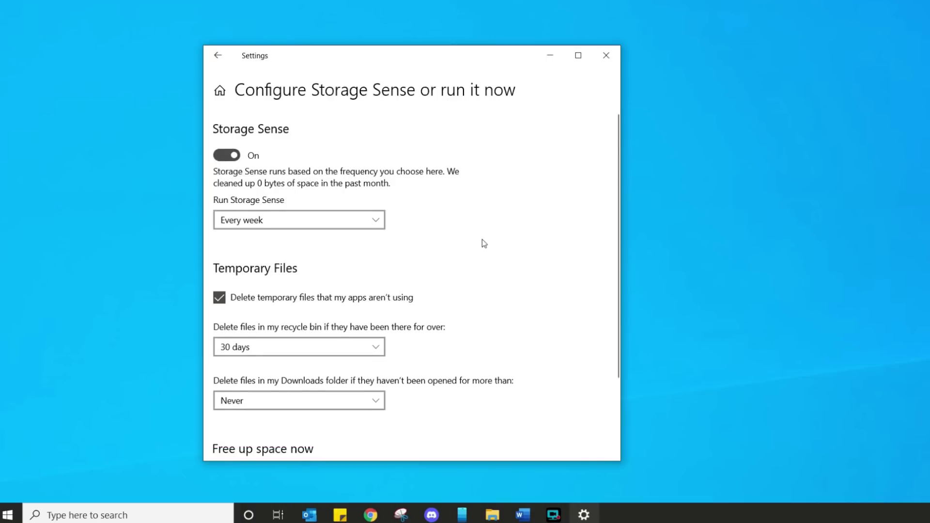
scroll(484, 243, "down", 3)
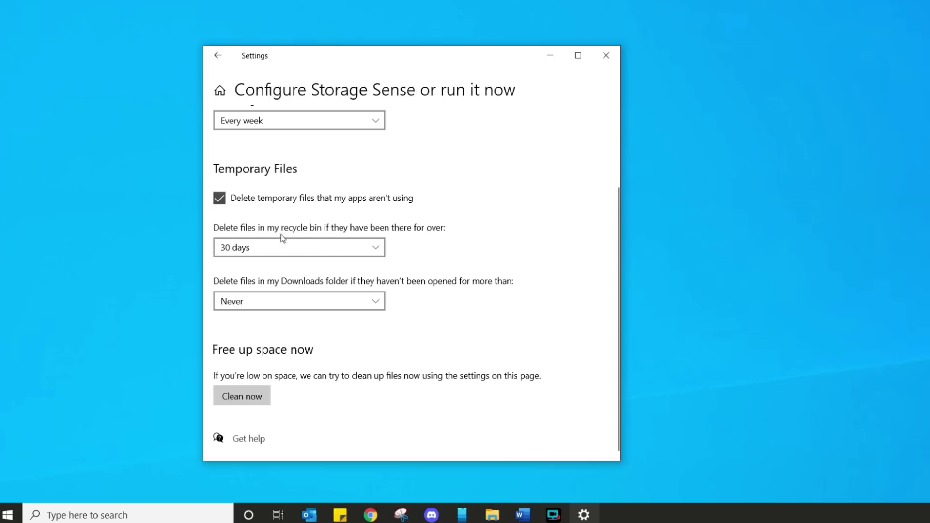
left_click(228, 254)
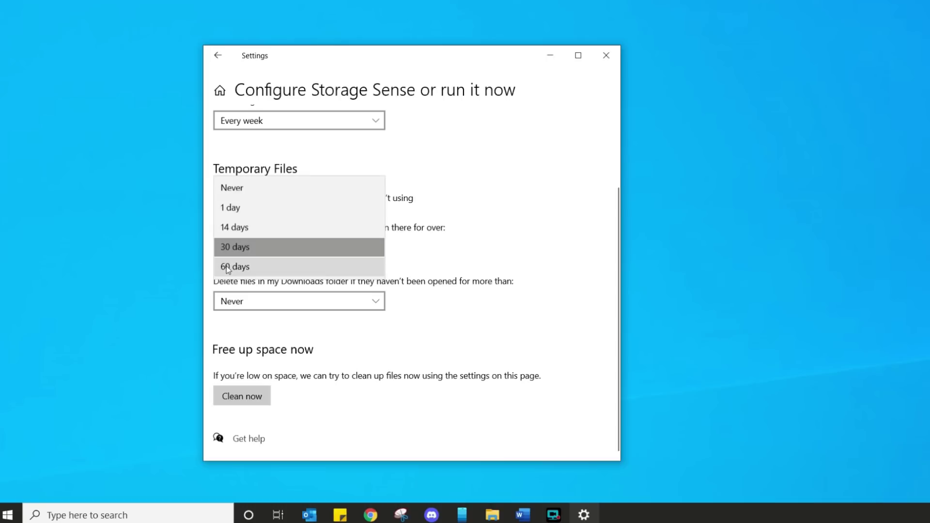
left_click(235, 197)
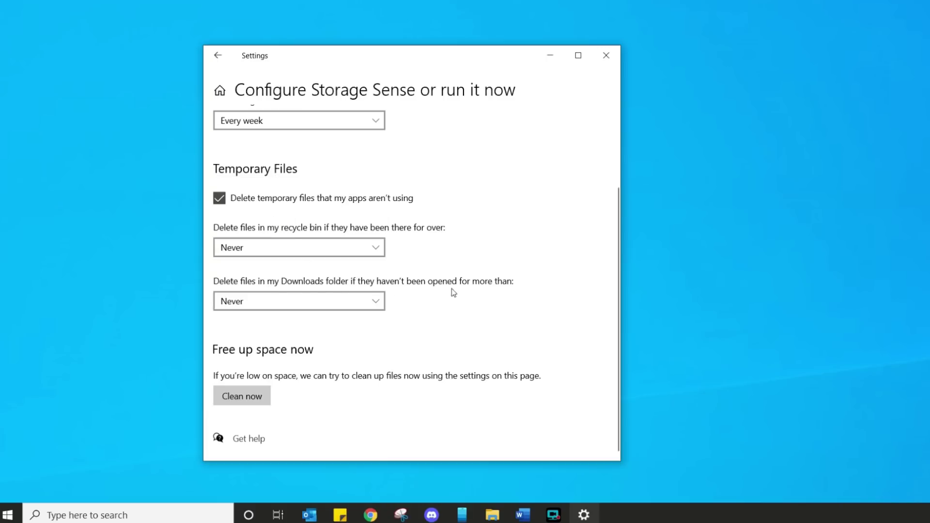
left_click(362, 299)
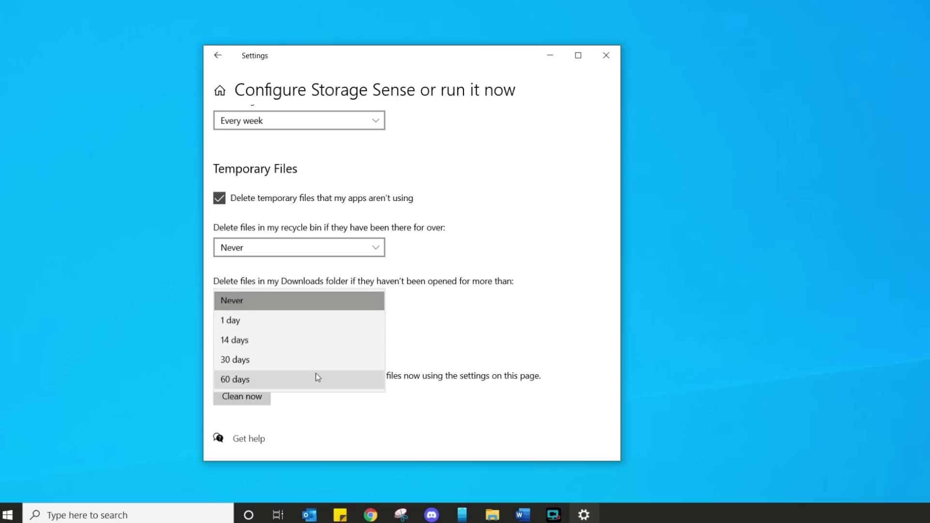
left_click(315, 303)
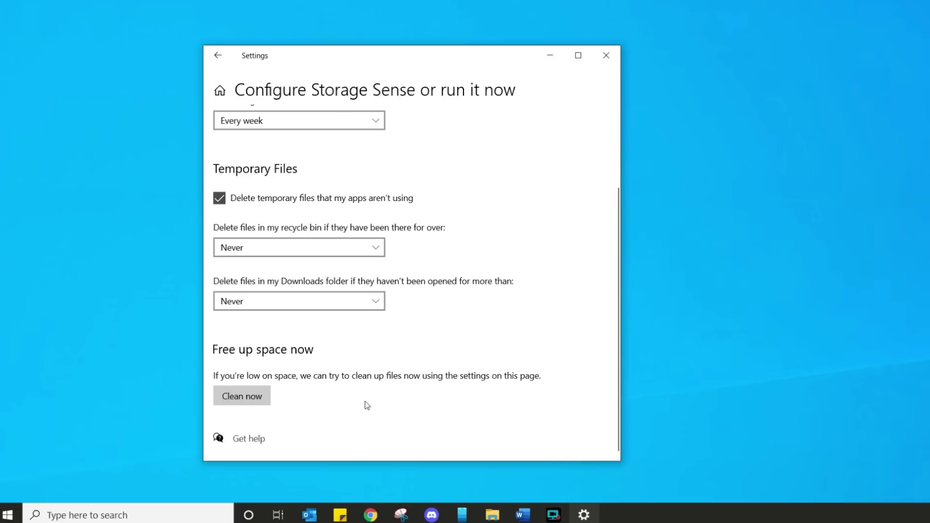
left_click(246, 396)
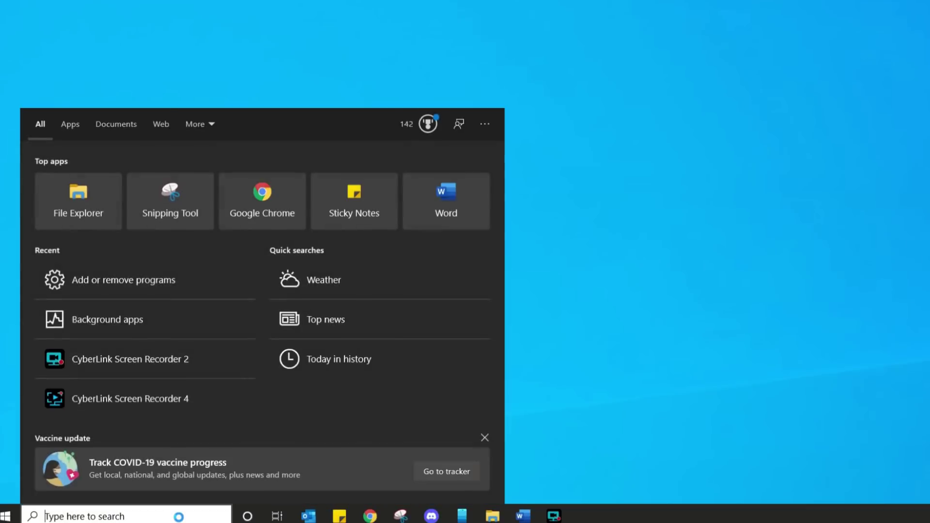
Step: Open Add or remove programs from an 'add rem' search and sort the apps by Install date
type("add rem")
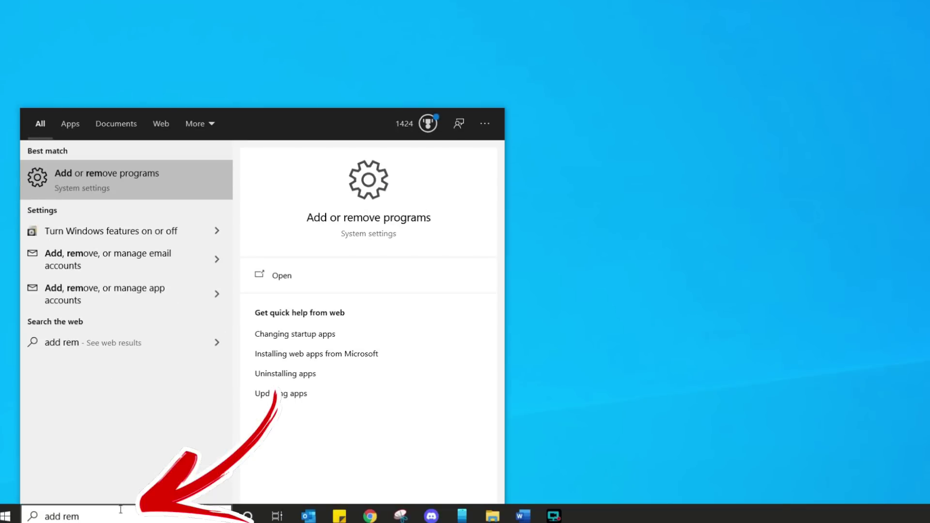
left_click(119, 189)
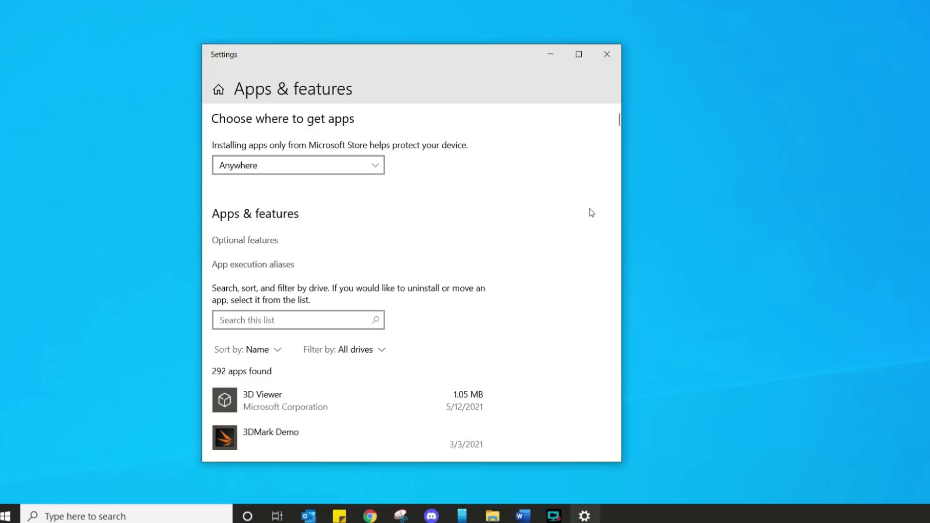
scroll(591, 212, "down", 5)
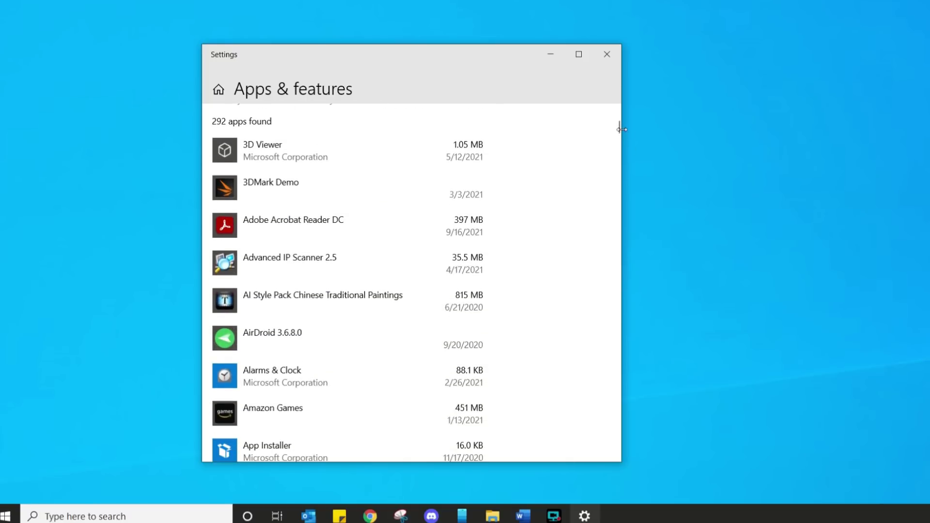
left_click_drag(619, 129, 602, 459)
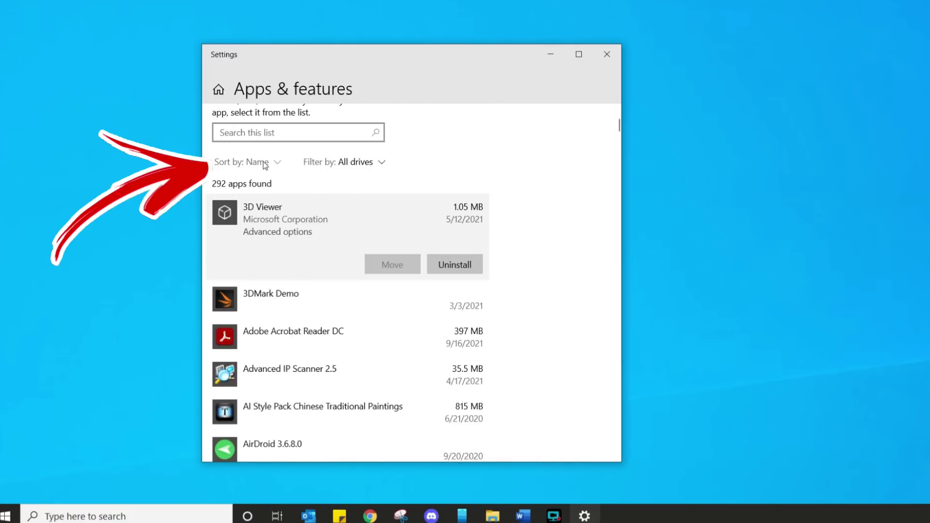
left_click(265, 162)
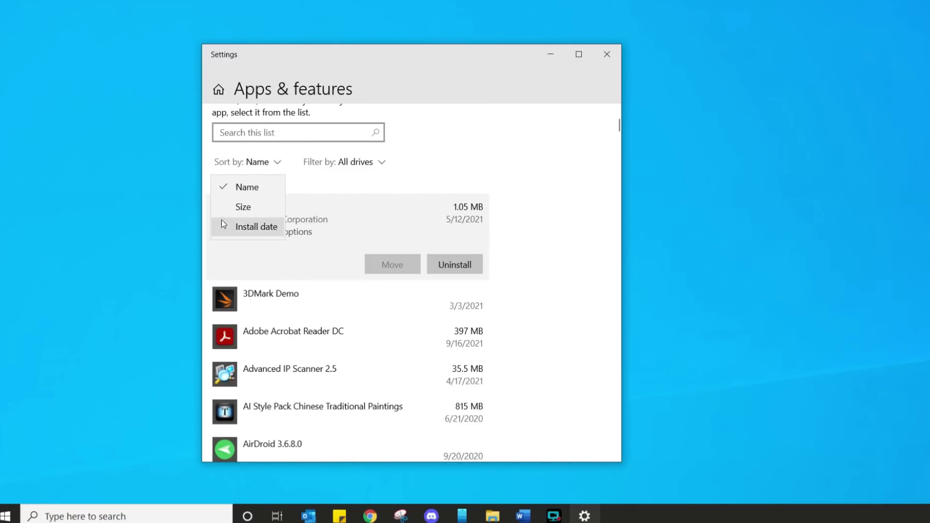
left_click(271, 230)
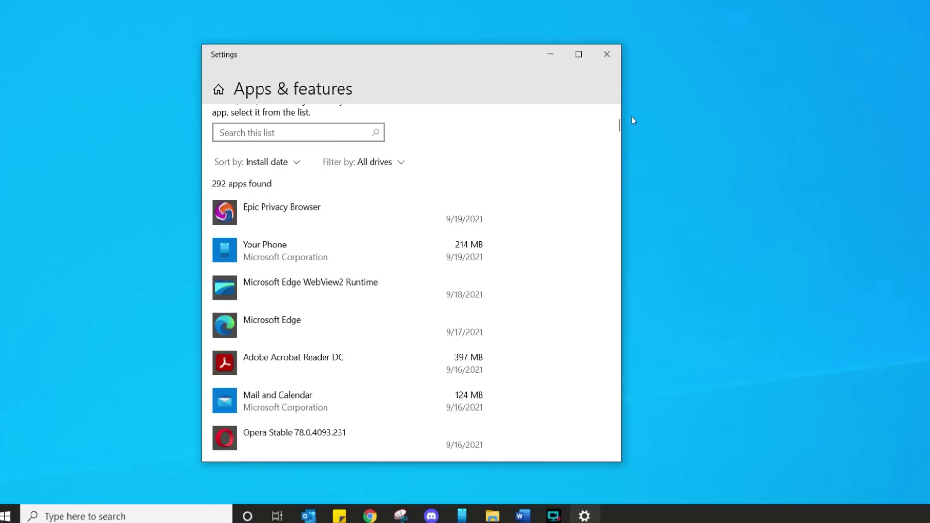
left_click_drag(619, 127, 615, 455)
scroll(524, 225, "up", 4)
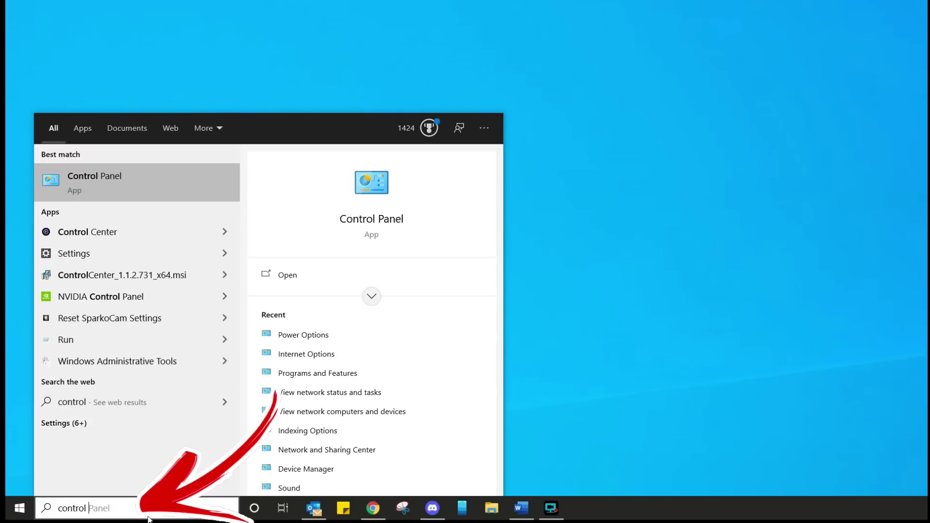
Step: Select the High performance plan in Control Panel's Power Options
left_click(96, 185)
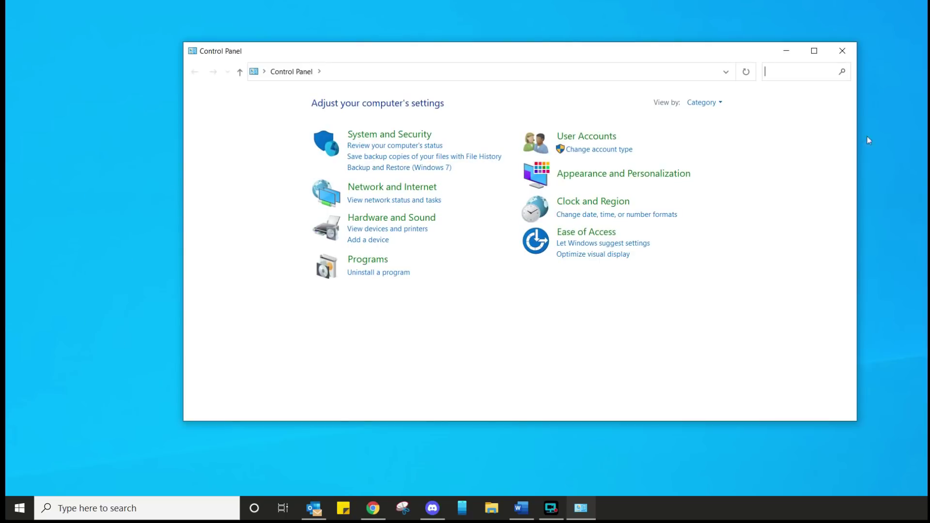
type("power")
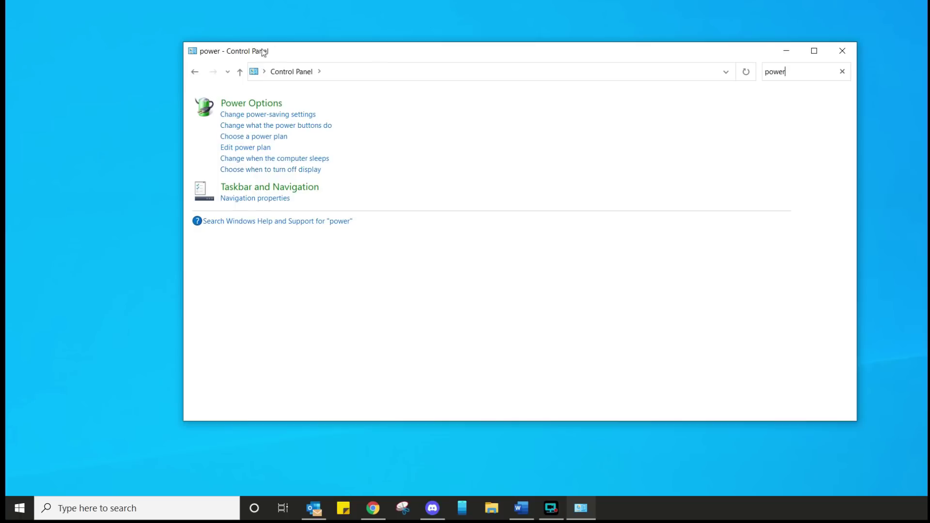
left_click(261, 103)
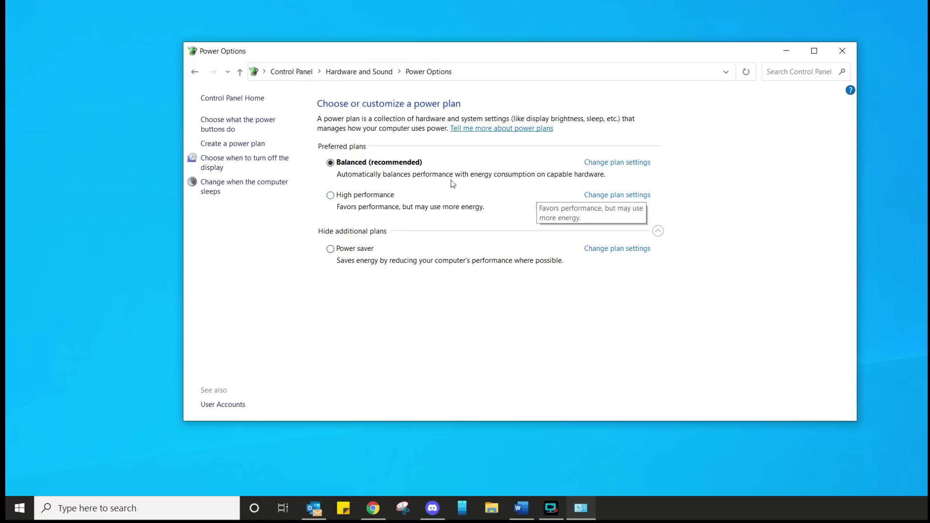
left_click(331, 196)
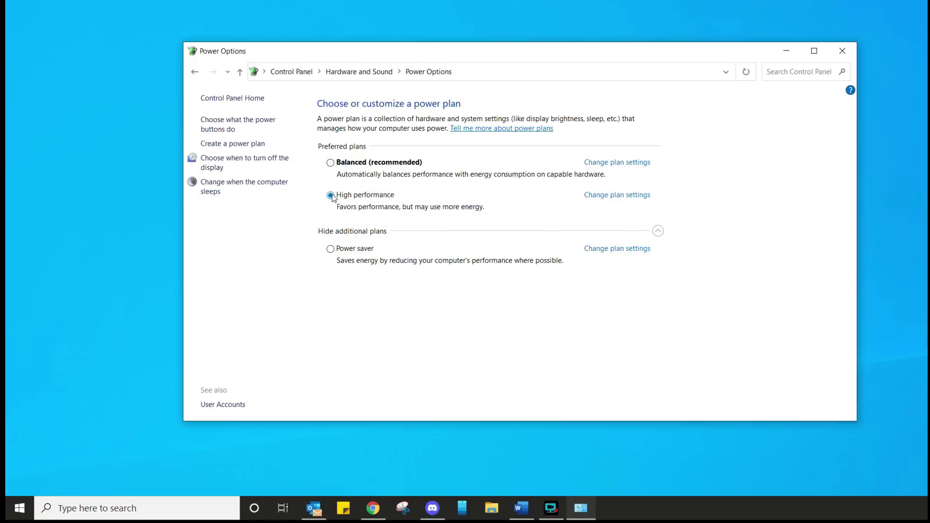
Step: Open the High performance plan settings and keep sleep at Never
left_click(629, 195)
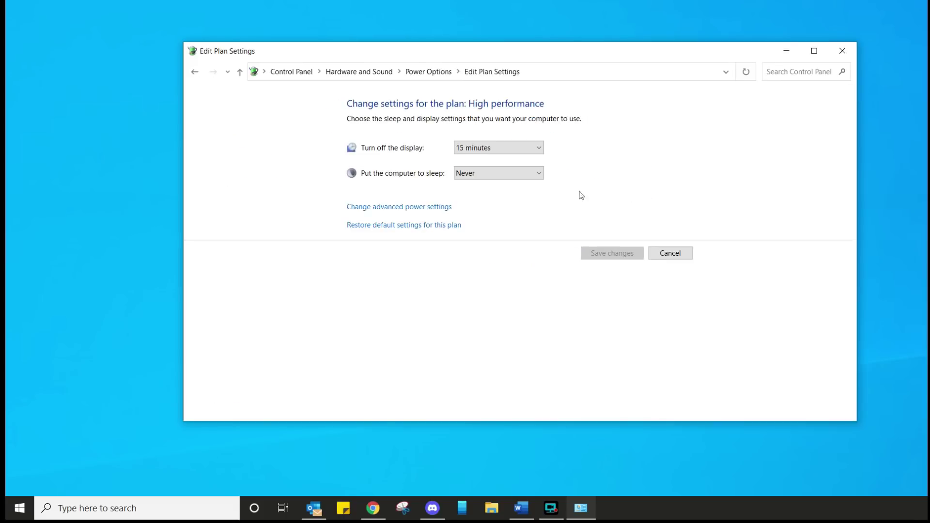
left_click(487, 175)
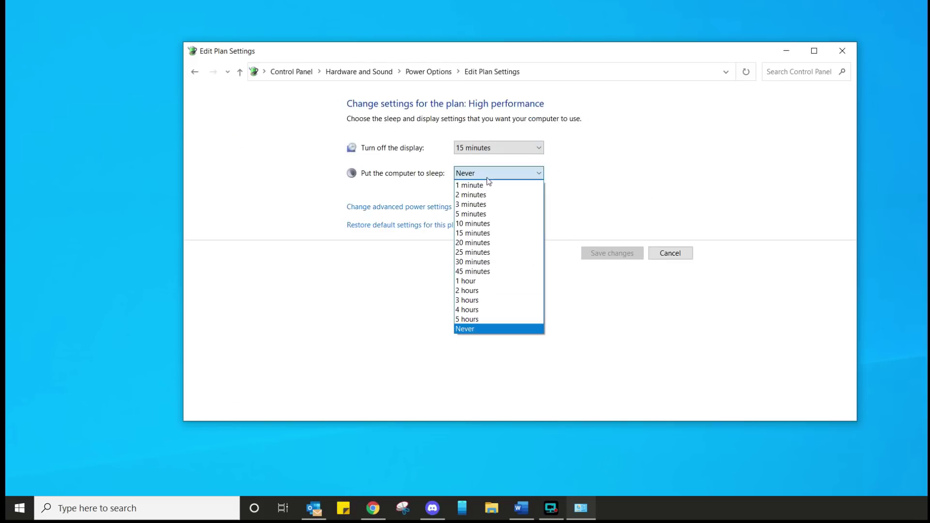
left_click(487, 177)
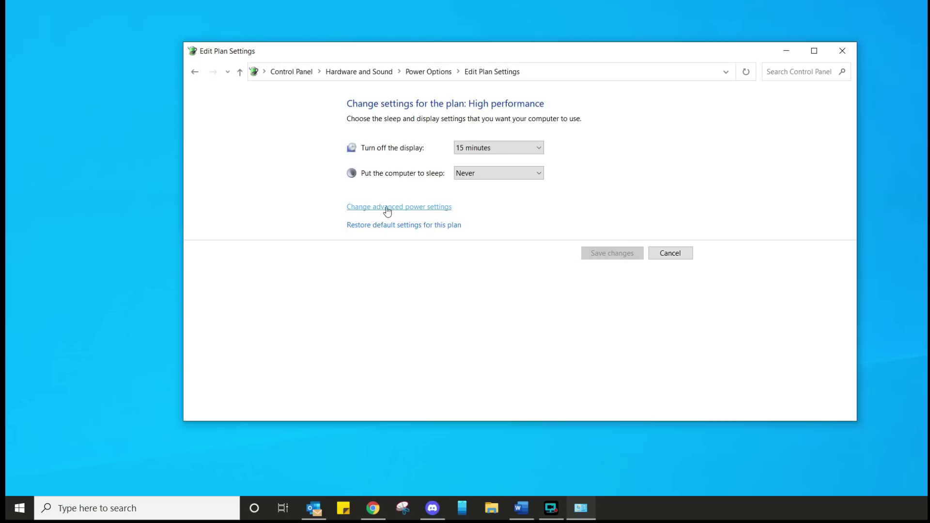
Step: Set Wireless Adapter Settings > Power Saving Mode to Maximum Performance in advanced power settings
left_click(419, 207)
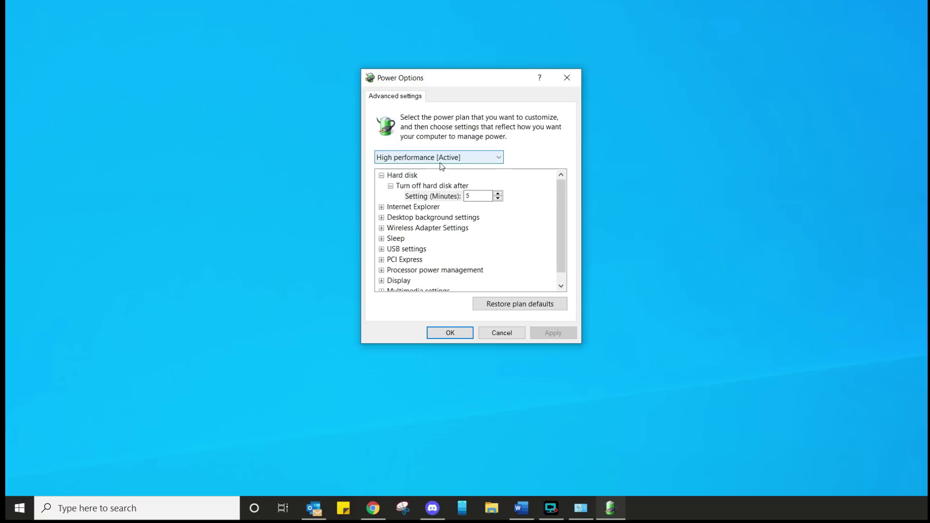
left_click(382, 228)
left_click(390, 238)
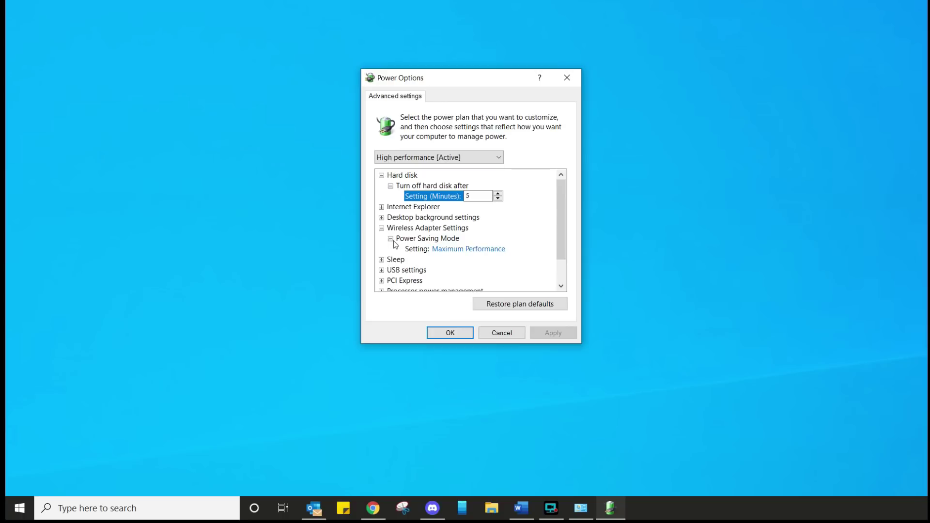
left_click(472, 249)
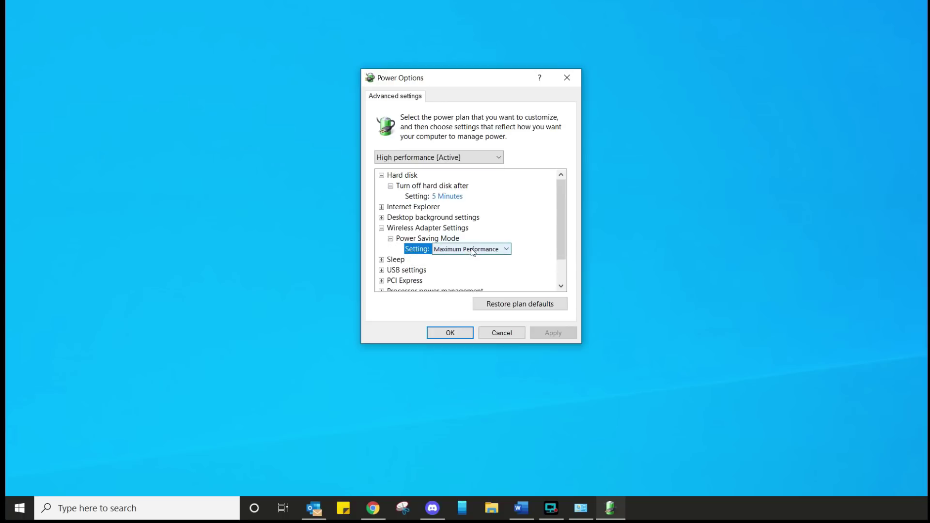
left_click(507, 249)
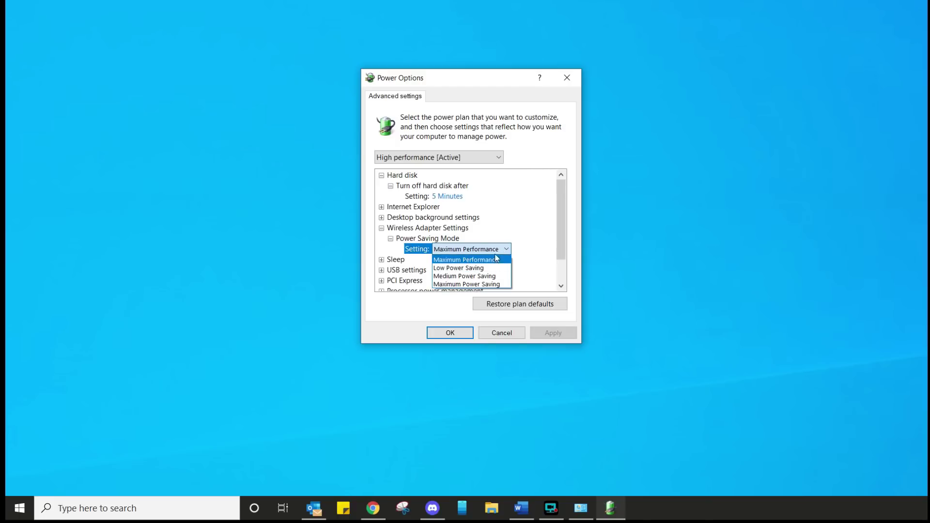
left_click(497, 249)
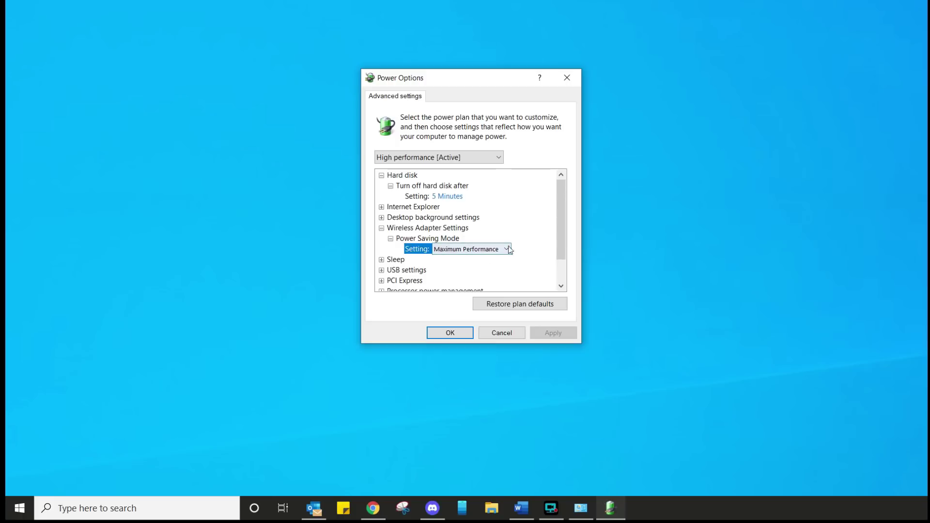